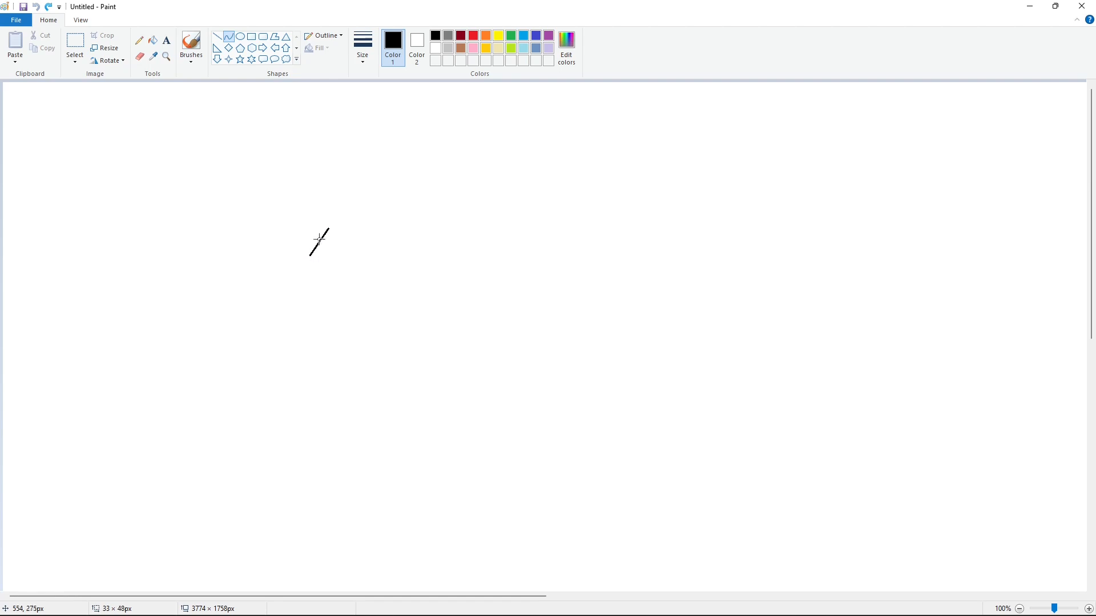
- Draw the curled upper tip of a large script capital C and its long outer left edge with the Curve tool
mouse_move(319, 240)
left_mouse_down()
mouse_move(303, 243)
mouse_move(331, 245)
mouse_move(323, 258)
mouse_move(255, 225)
left_mouse_up()
left_click_drag(326, 216, 352, 209)
left_click_drag(343, 199, 317, 182)
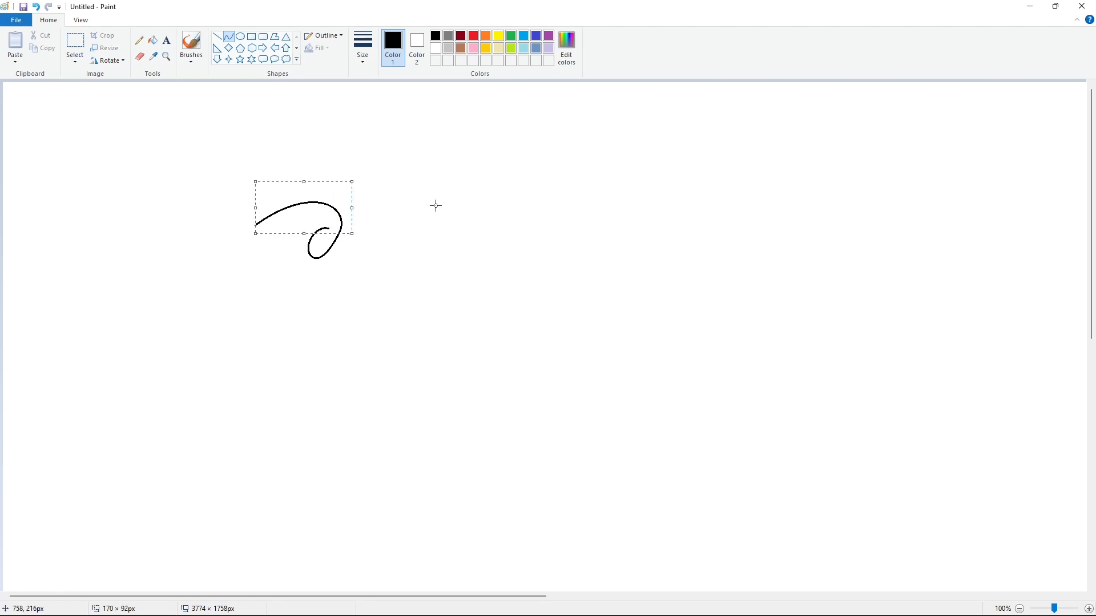
left_click(436, 205)
key("ctrl+z")
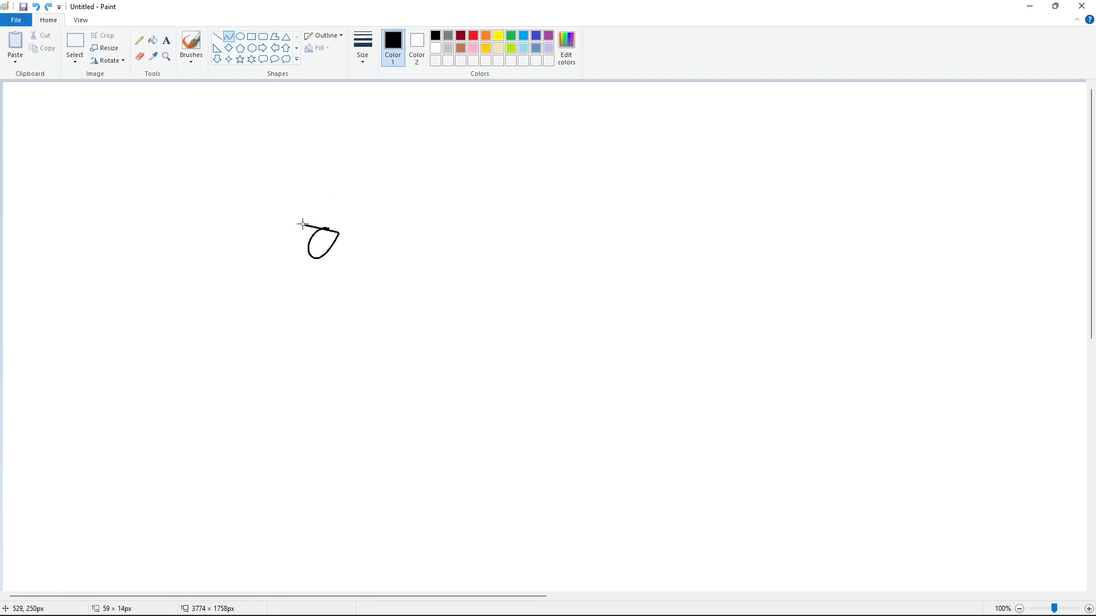
mouse_move(303, 224)
left_mouse_down()
mouse_move(280, 211)
mouse_move(342, 208)
mouse_move(326, 192)
mouse_move(160, 436)
mouse_move(150, 423)
left_mouse_up()
left_click(389, 200)
mouse_move(192, 334)
left_mouse_down()
mouse_move(219, 256)
mouse_move(211, 241)
left_mouse_up()
left_click_drag(164, 306, 126, 339)
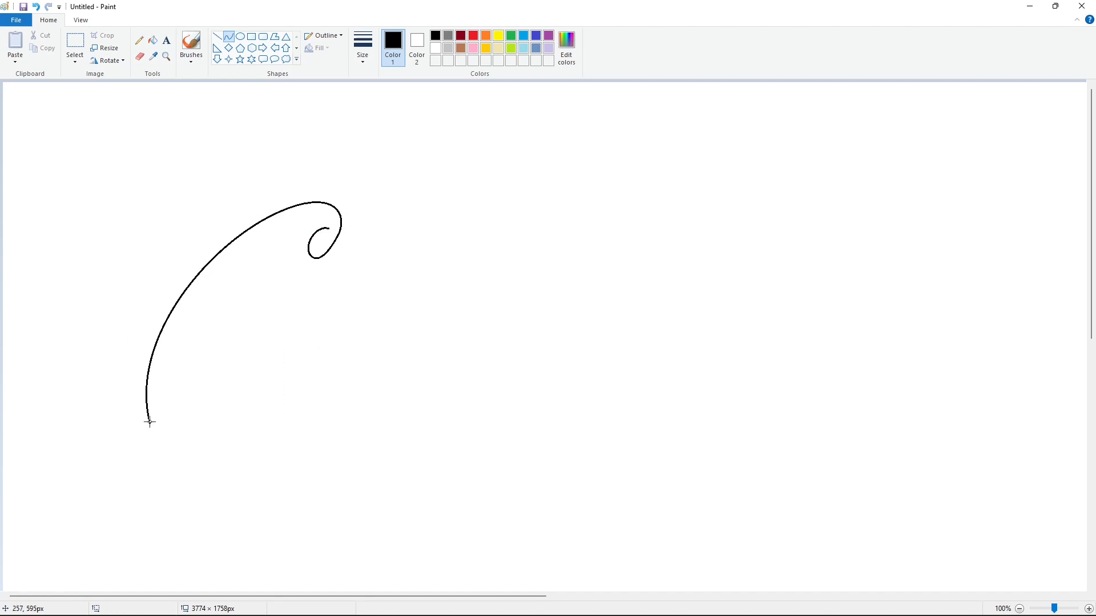
left_click_drag(150, 422, 269, 452)
mouse_move(192, 441)
left_mouse_down()
mouse_move(164, 447)
mouse_move(162, 459)
left_mouse_up()
left_click_drag(196, 461, 193, 471)
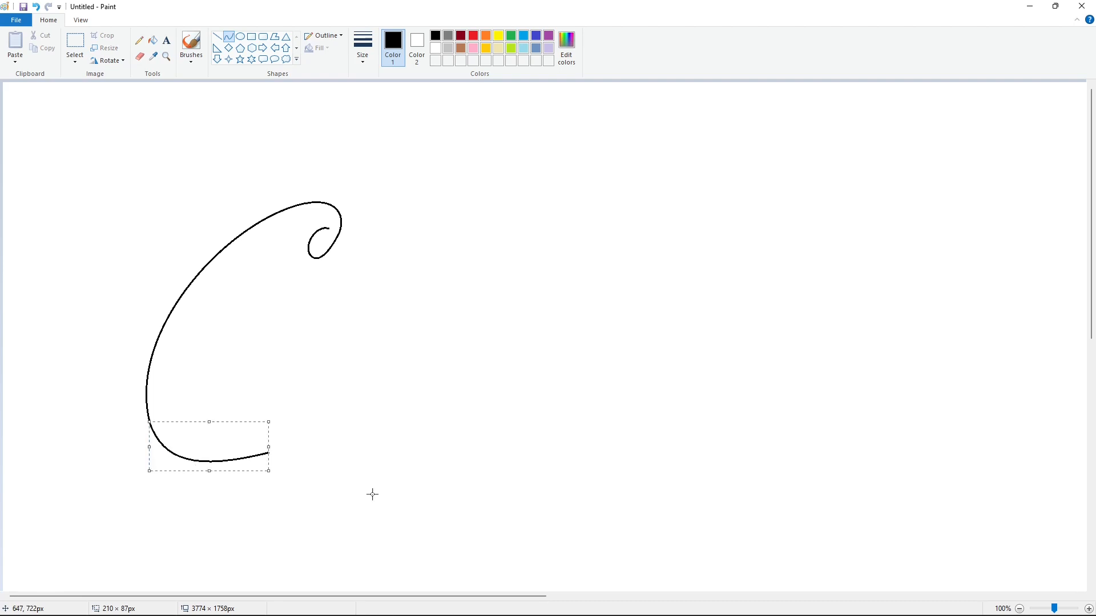
key("ctrl+z")
- Draw the rounded bottom of the capital C and continue it into the wavy lower edge of its tail
left_click_drag(148, 423, 266, 453)
mouse_move(201, 443)
left_mouse_down()
mouse_move(159, 455)
mouse_move(193, 476)
left_mouse_up()
left_click(318, 486)
left_click_drag(266, 453, 411, 468)
mouse_move(350, 451)
left_mouse_down()
mouse_move(348, 435)
mouse_move(378, 431)
left_mouse_up()
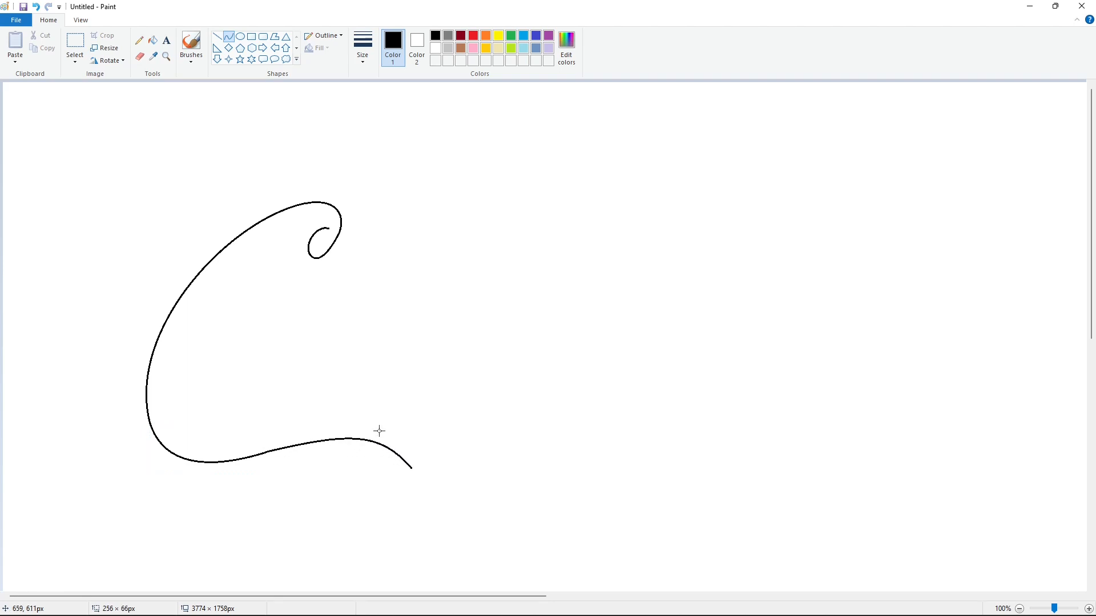
left_click(463, 484)
- Draw the inner edge of the capital C and carry it along the tail's upper edge to a pointed tip
mouse_move(298, 227)
left_mouse_down()
mouse_move(323, 210)
mouse_move(208, 362)
mouse_move(189, 425)
left_mouse_up()
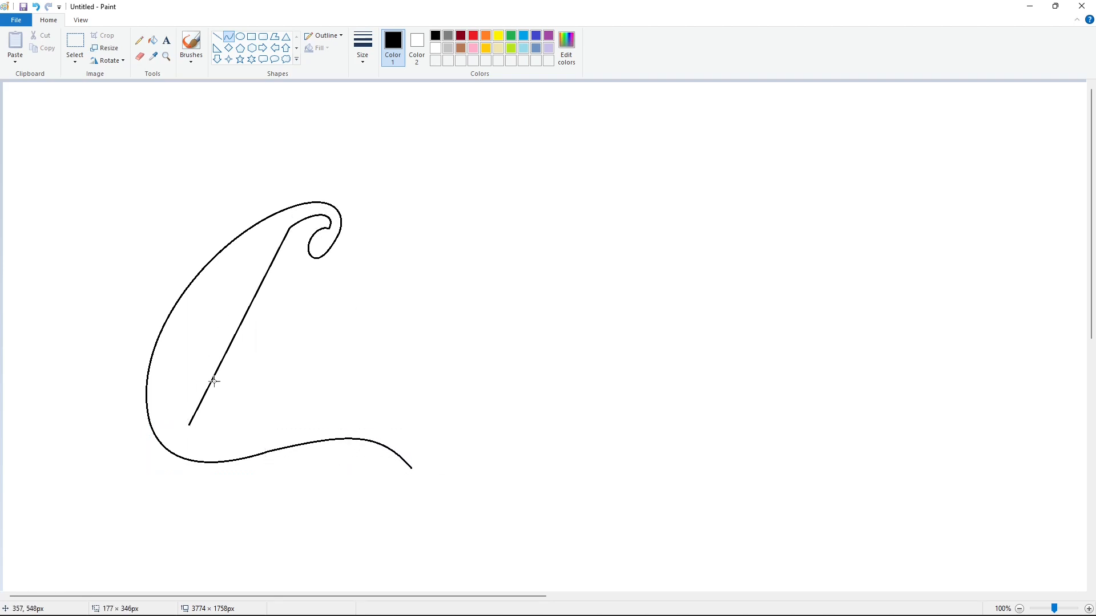
mouse_move(213, 378)
left_mouse_down()
mouse_move(225, 276)
mouse_move(166, 368)
left_mouse_up()
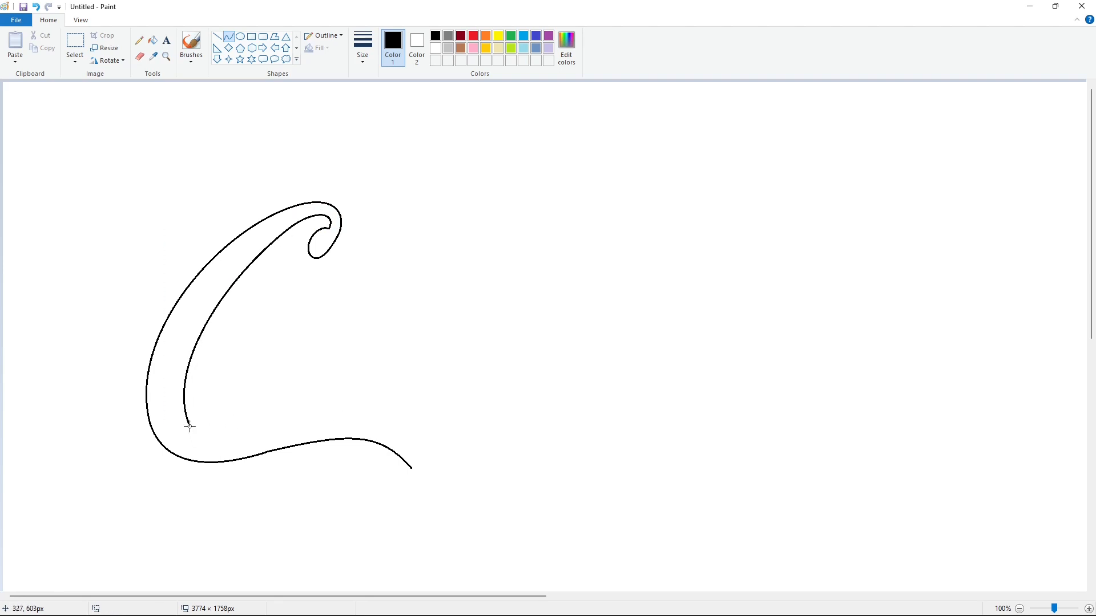
left_click_drag(189, 426, 282, 439)
left_click_drag(212, 432, 200, 447)
mouse_move(222, 445)
left_mouse_down()
mouse_move(234, 453)
mouse_move(448, 440)
mouse_move(512, 471)
left_mouse_up()
mouse_move(460, 449)
left_mouse_down()
mouse_move(430, 420)
mouse_move(462, 409)
left_mouse_up()
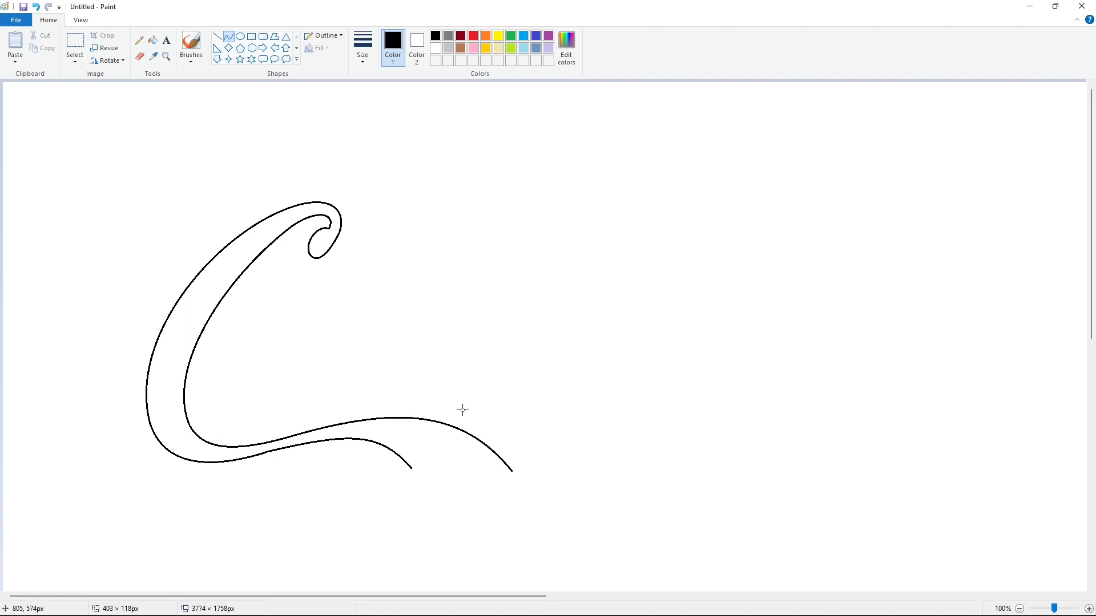
- Close the underside of the tail's tip with a curve and fill the capital C with black
left_click_drag(412, 469, 462, 436)
left_click(153, 40)
left_click(334, 228)
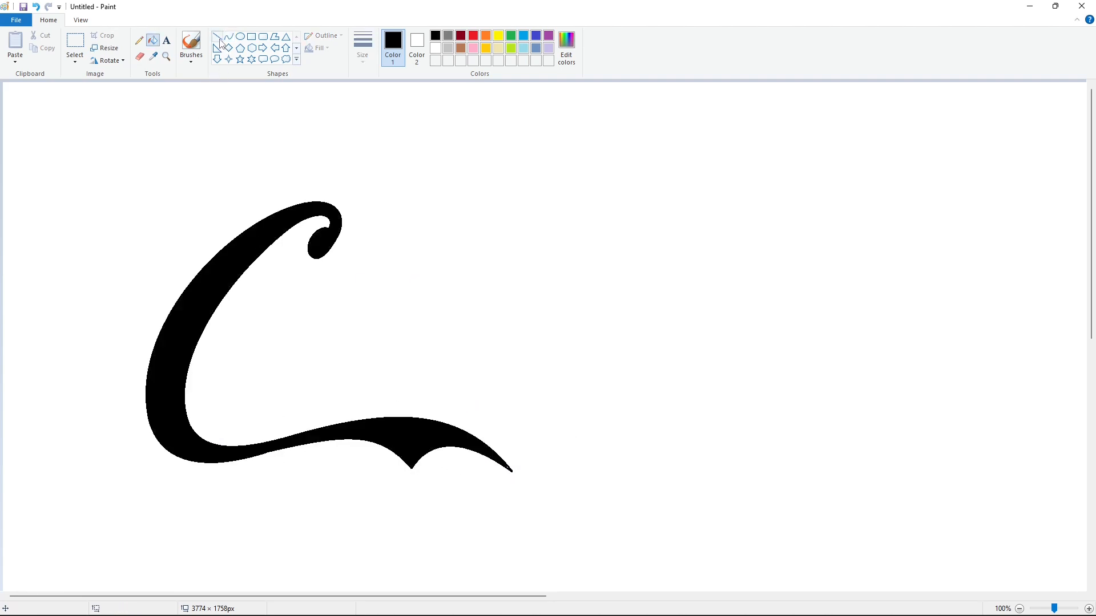
- Draw the slanted outer outline of a script letter o inside the capital C with curves
left_click(219, 40)
left_click(229, 37)
left_click_drag(335, 315, 286, 286)
mouse_move(313, 284)
left_mouse_down()
mouse_move(341, 280)
mouse_move(358, 262)
left_mouse_up()
left_click_drag(355, 262, 320, 251)
left_click_drag(287, 285, 240, 396)
mouse_move(264, 342)
left_mouse_down()
mouse_move(222, 373)
mouse_move(331, 327)
left_mouse_up()
mouse_move(277, 378)
left_mouse_down()
mouse_move(255, 405)
mouse_move(293, 392)
left_mouse_up()
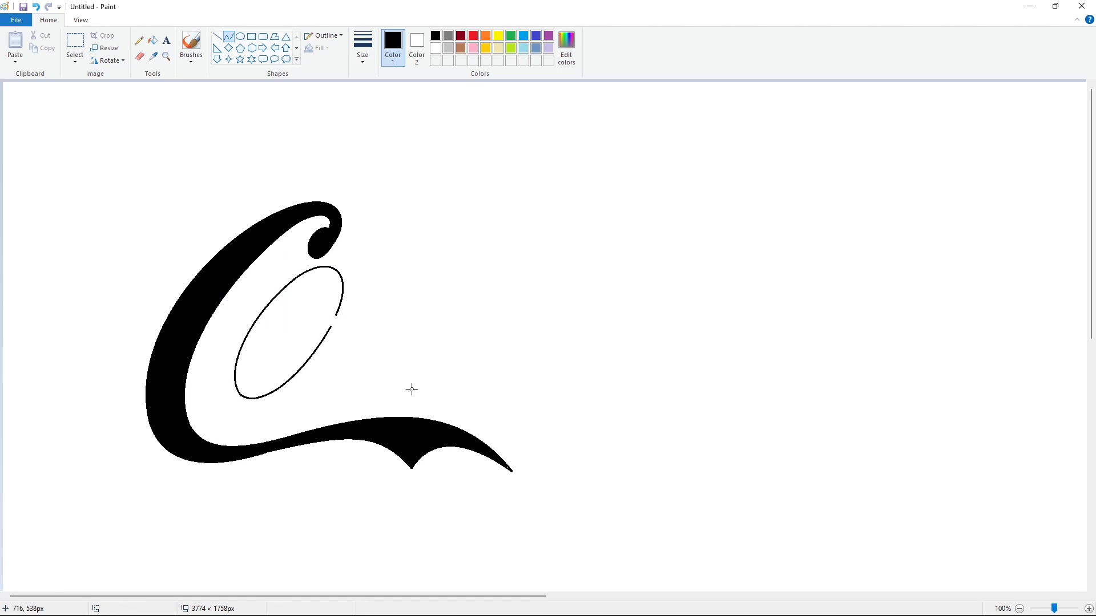
- Draw the small upper loop and the larger lower opening inside the letter o
left_click_drag(315, 285, 310, 287)
left_click_drag(321, 293, 341, 280)
left_click_drag(338, 275, 327, 270)
left_click_drag(327, 317, 303, 306)
left_click_drag(319, 325, 320, 325)
left_click_drag(250, 375, 275, 401)
left_click(417, 334)
- Draw the lowercase c's connecting upper stroke with its curled end and the letter's outer lower curve
mouse_move(336, 315)
left_mouse_down()
mouse_move(421, 259)
mouse_move(441, 269)
left_mouse_up()
left_click(454, 283)
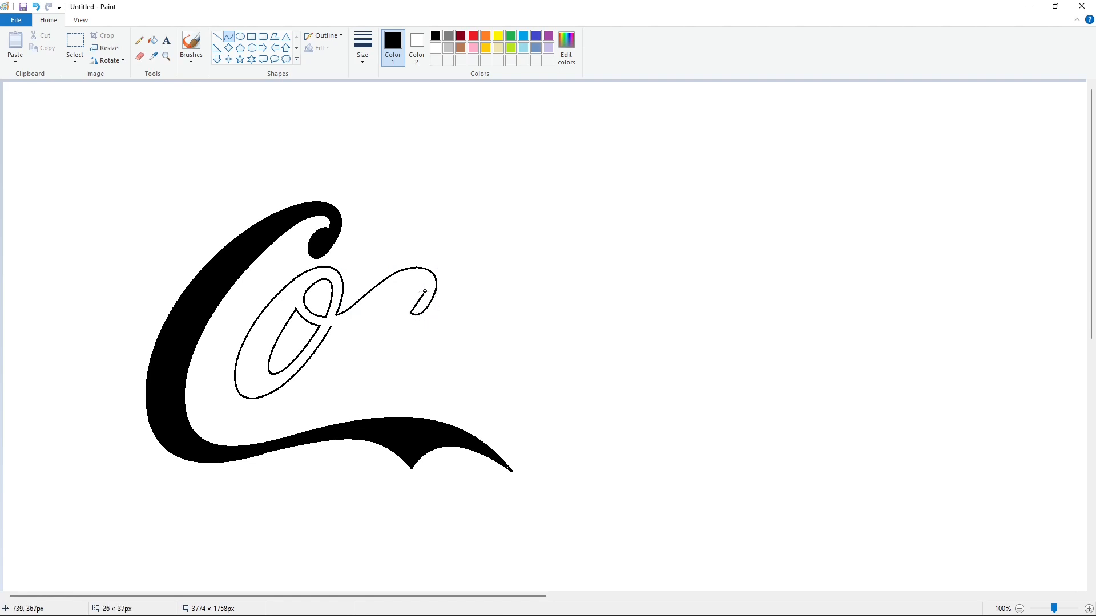
left_click(460, 287)
left_click_drag(341, 396, 406, 368)
left_click(318, 377)
left_click(426, 385)
left_click(357, 402)
left_click(358, 404)
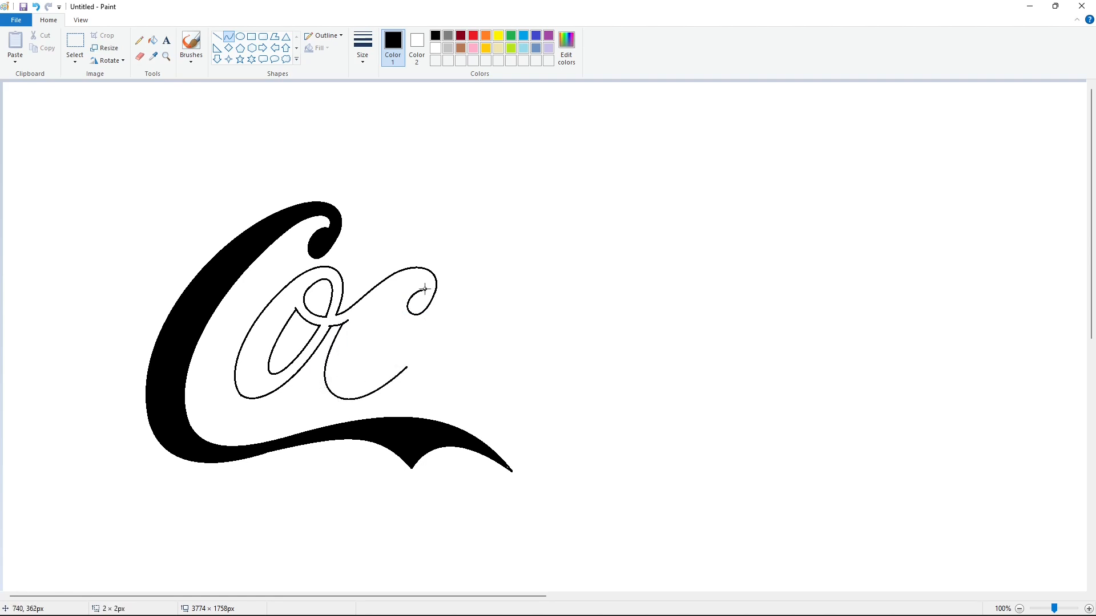
- Draw the inner edge of the lowercase c from its curl around to the lower stroke
mouse_move(397, 295)
left_mouse_down()
mouse_move(411, 271)
mouse_move(360, 377)
mouse_move(421, 339)
mouse_move(390, 375)
left_mouse_up()
left_click(368, 340)
left_click(348, 360)
left_click(458, 338)
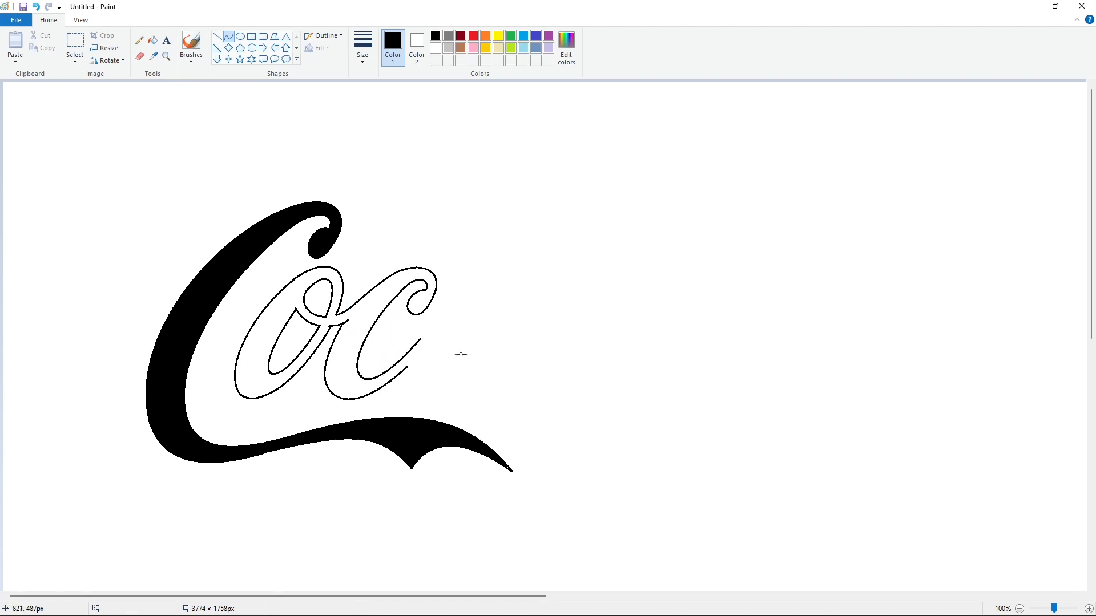
- Draw the upper outer curve of the letter a and the bottom curve of its bowl
mouse_move(420, 338)
left_mouse_down()
mouse_move(502, 274)
mouse_move(480, 273)
mouse_move(496, 254)
left_mouse_up()
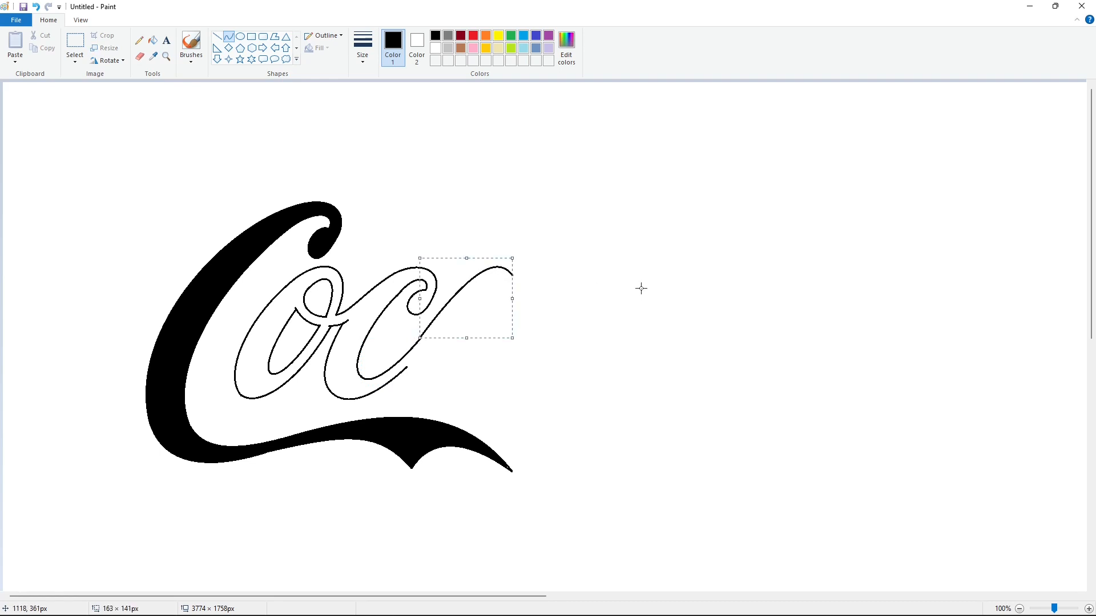
left_click(641, 289)
left_click_drag(429, 374, 427, 412)
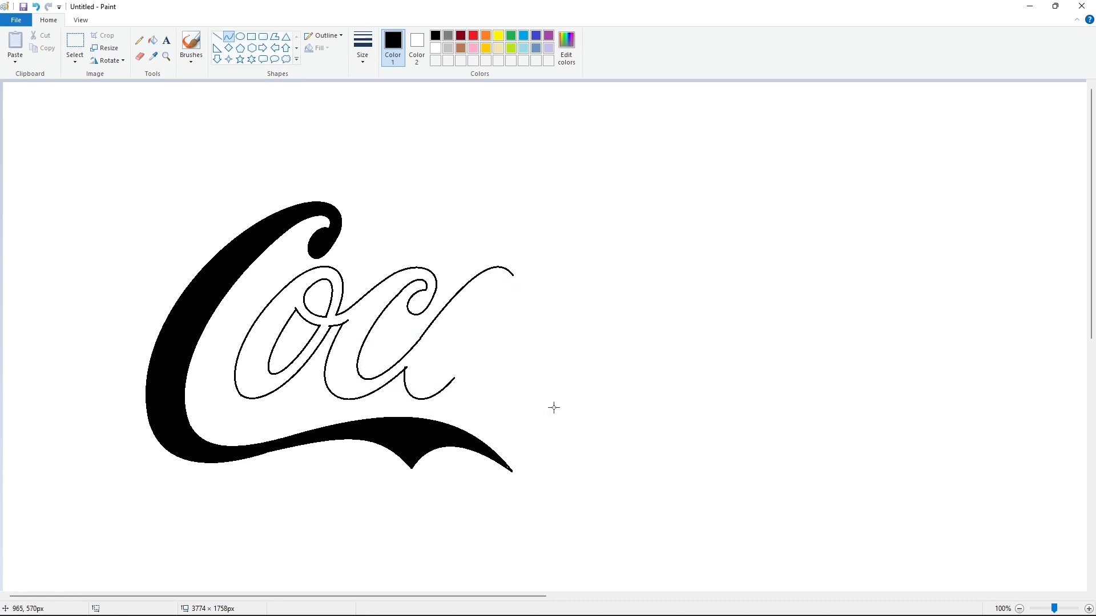
- Draw the flat top and slanted sides of the letter a's stem with straight lines
left_click(217, 36)
left_click_drag(544, 270, 491, 356)
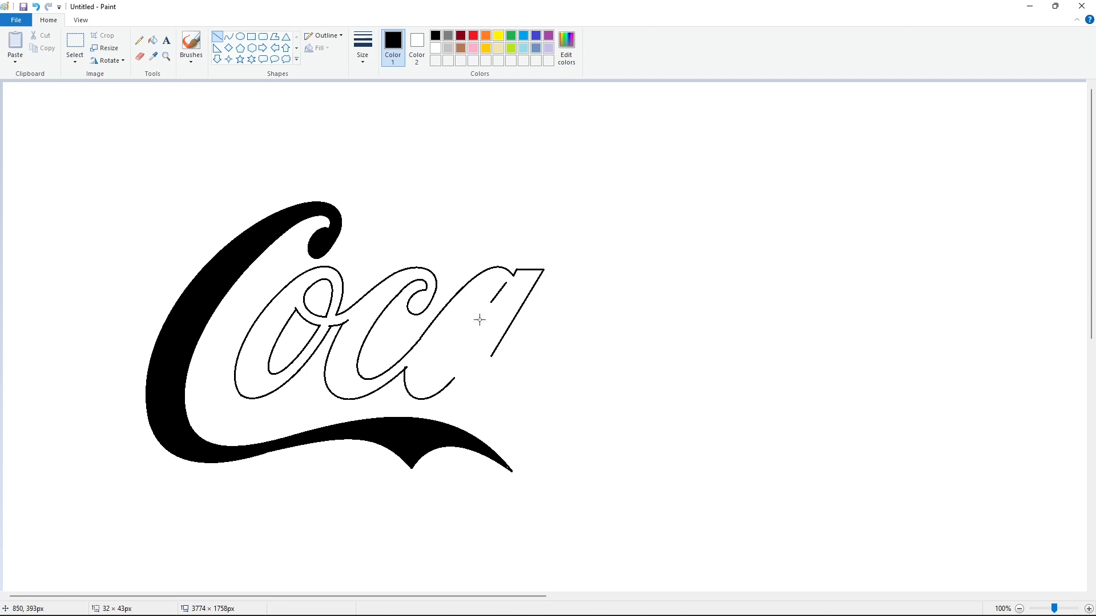
left_click_drag(479, 320, 468, 349)
- Draw the curved opening inside the bowl of the letter a
left_click(228, 36)
mouse_move(450, 352)
left_mouse_down()
mouse_move(432, 375)
mouse_move(506, 283)
mouse_move(460, 298)
left_mouse_up()
left_click_drag(499, 268, 501, 267)
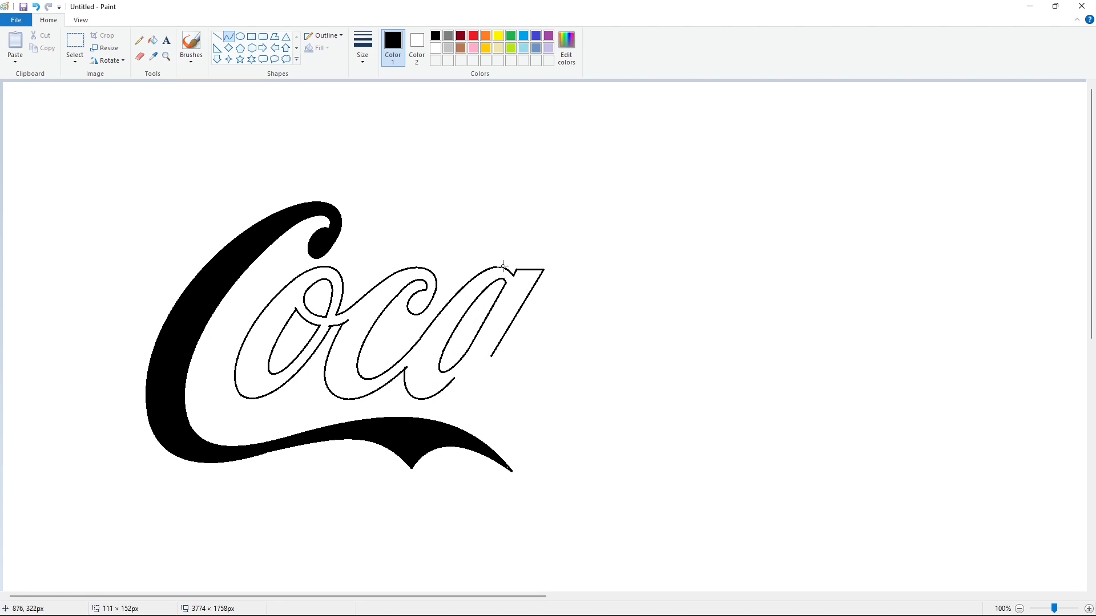
left_click(594, 288)
- Draw the curved foot and end stroke of the letter a and fill the joined lowercase letters with black
mouse_move(449, 377)
left_mouse_down()
mouse_move(536, 335)
mouse_move(482, 406)
left_mouse_up()
left_click(217, 36)
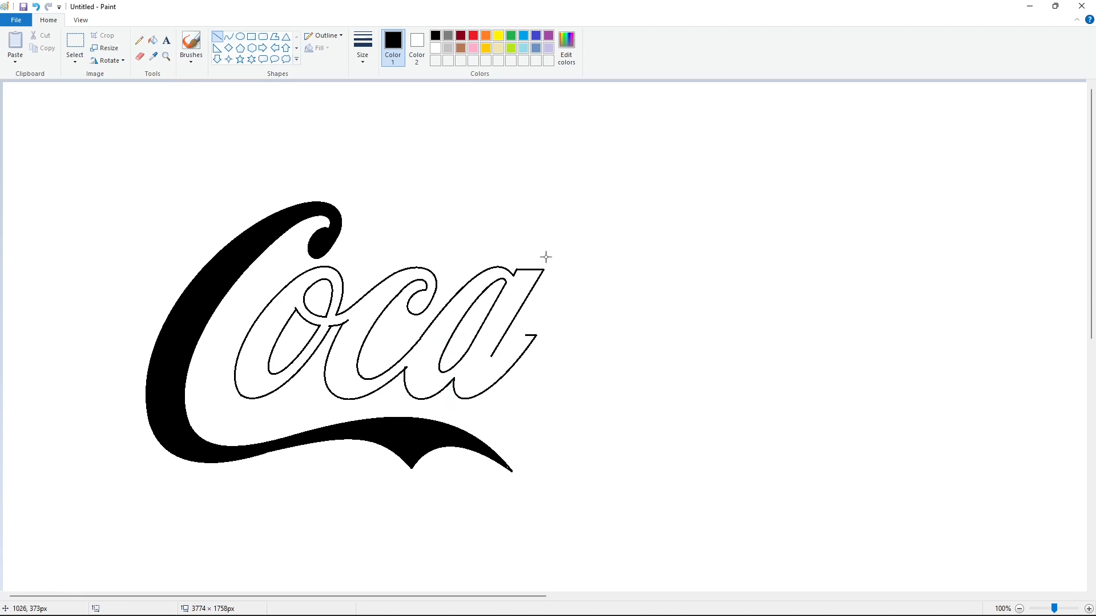
left_click(229, 36)
left_click_drag(494, 357, 474, 382)
left_click(606, 375)
left_click(153, 40)
left_click(401, 279)
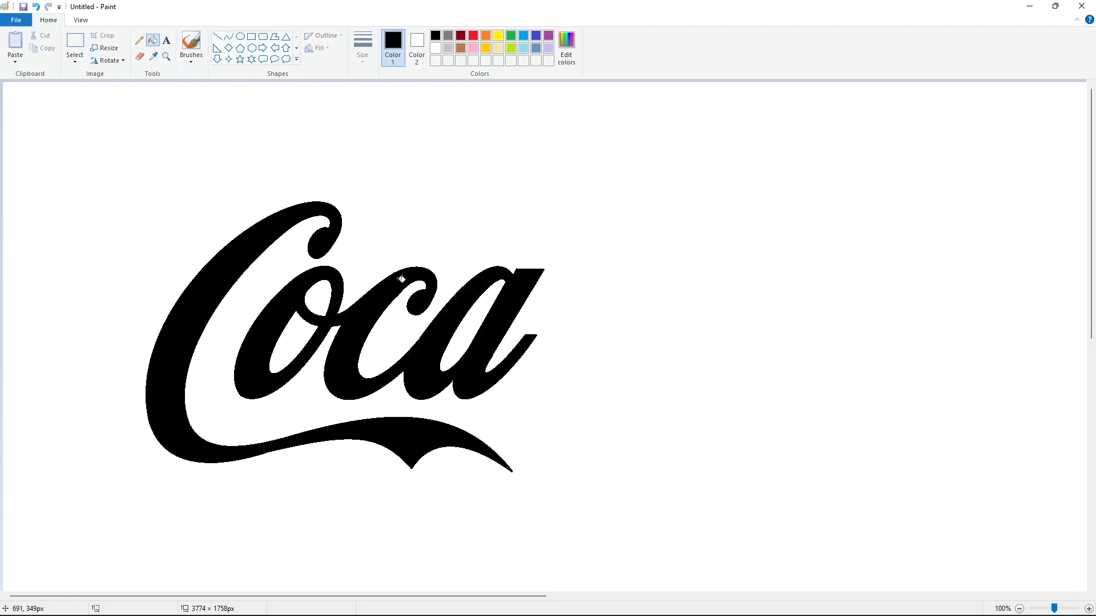
- Draw a small rectangle as a hyphen to the right of the letter a and fill it with black
left_click(251, 36)
left_click_drag(547, 270, 587, 296)
left_click(153, 40)
left_click(555, 273)
- Slant both ends of the hyphen by cutting them with white lines and filling the cut-off corners white
left_click(436, 48)
left_click(217, 36)
mouse_move(559, 265)
left_mouse_down()
mouse_move(536, 308)
mouse_move(565, 313)
left_mouse_up()
left_click(651, 297)
left_click(668, 324)
left_click(152, 40)
left_click(583, 291)
left_click(549, 274)
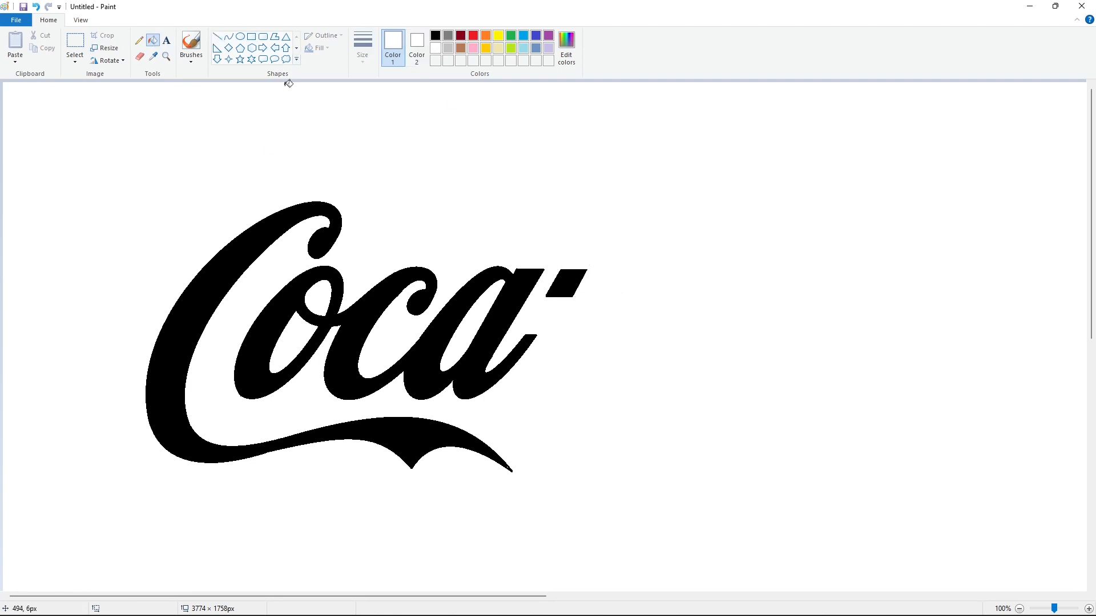
- Draw the outer left edge of a second capital C beside the hyphen in black, down around its base
left_click(229, 37)
left_click(436, 36)
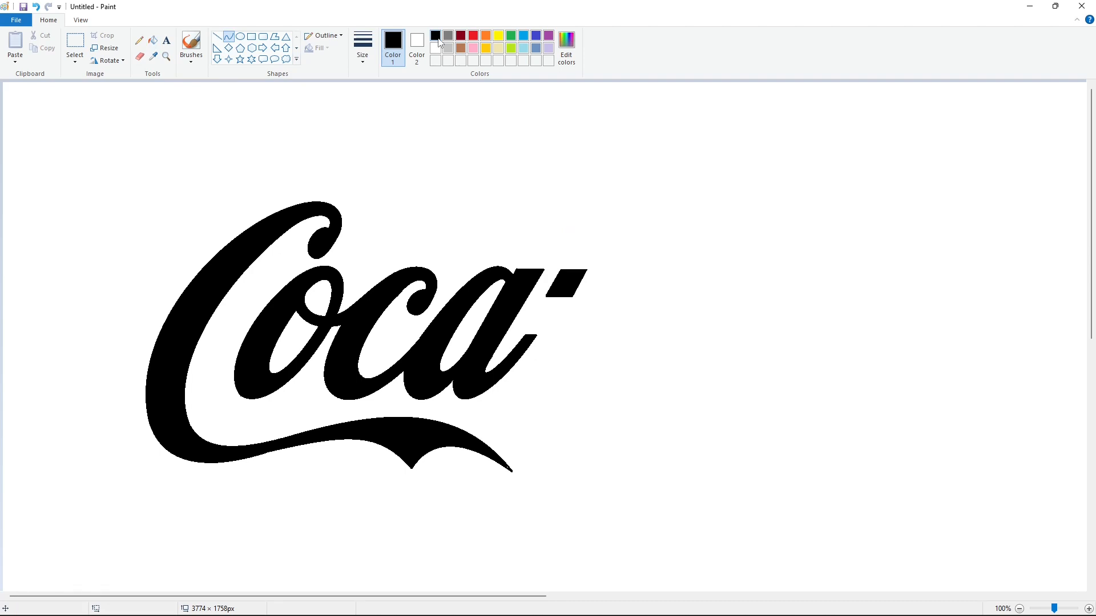
mouse_move(743, 211)
left_mouse_down()
mouse_move(599, 352)
mouse_move(539, 376)
left_mouse_up()
mouse_move(704, 194)
left_mouse_down()
mouse_move(710, 186)
mouse_move(605, 237)
left_mouse_up()
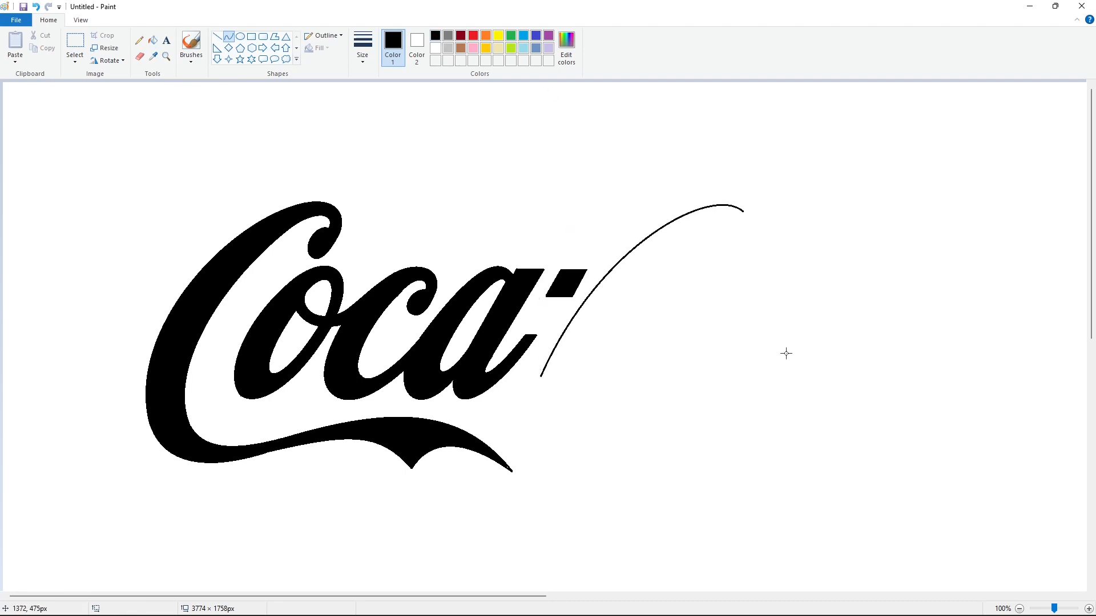
left_click_drag(554, 417, 522, 425)
left_click_drag(535, 455, 547, 478)
left_click_drag(620, 438, 670, 368)
left_click_drag(621, 429, 660, 414)
left_click(746, 408)
key("ctrl+z")
- Draw the outer lower-right curve of the second capital C, rising from its base
left_click_drag(585, 463, 673, 350)
left_click_drag(621, 435, 624, 444)
left_click_drag(660, 399, 673, 407)
left_click(791, 400)
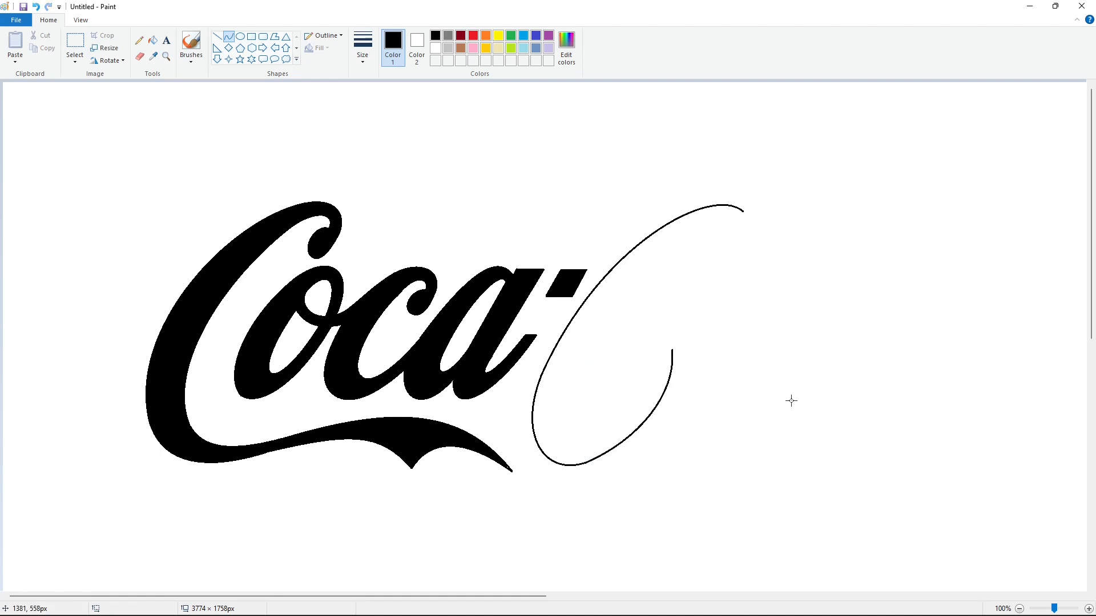
- Draw the inner edge of the second capital C from its upper tip around the base and up the right side
mouse_move(735, 216)
left_mouse_down()
mouse_move(612, 314)
mouse_move(598, 339)
left_mouse_up()
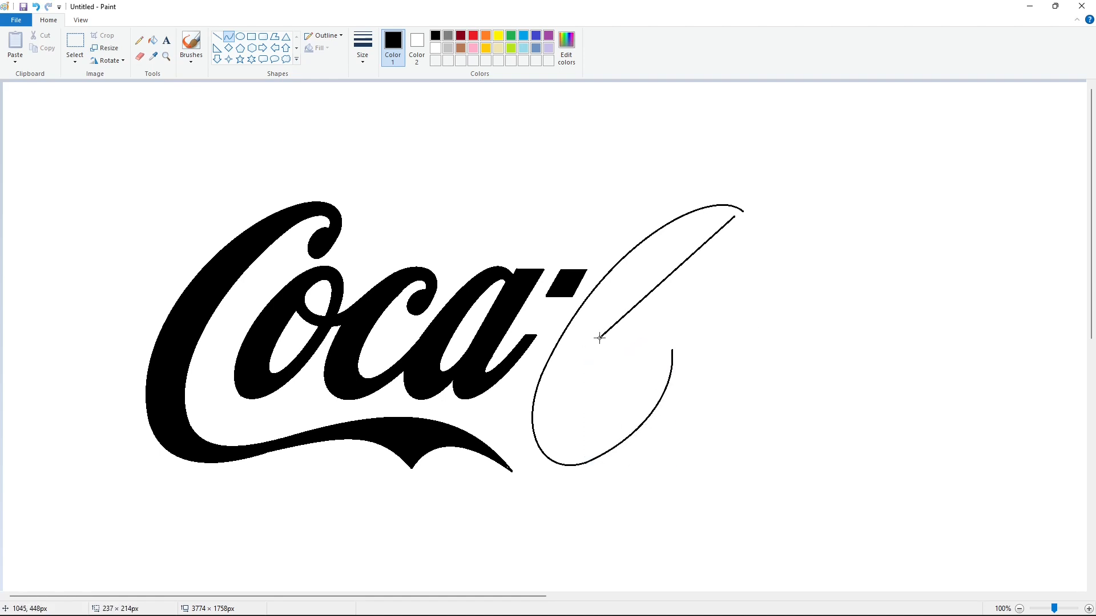
left_click_drag(641, 303, 646, 259)
left_click(787, 312)
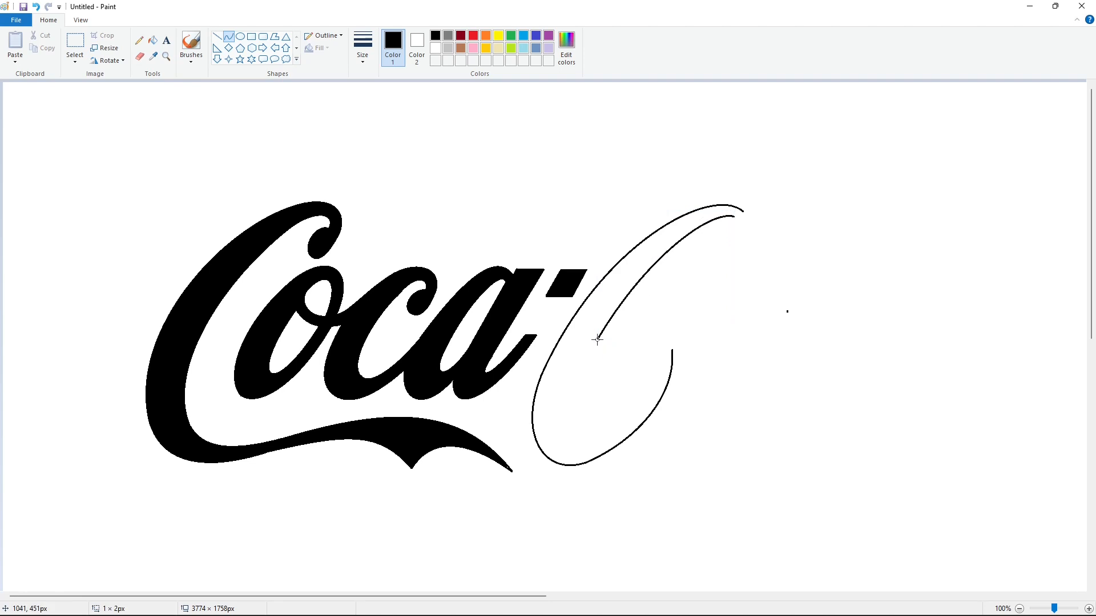
left_click_drag(599, 339, 580, 439)
mouse_move(573, 400)
left_mouse_down()
mouse_move(567, 416)
mouse_move(663, 357)
left_mouse_up()
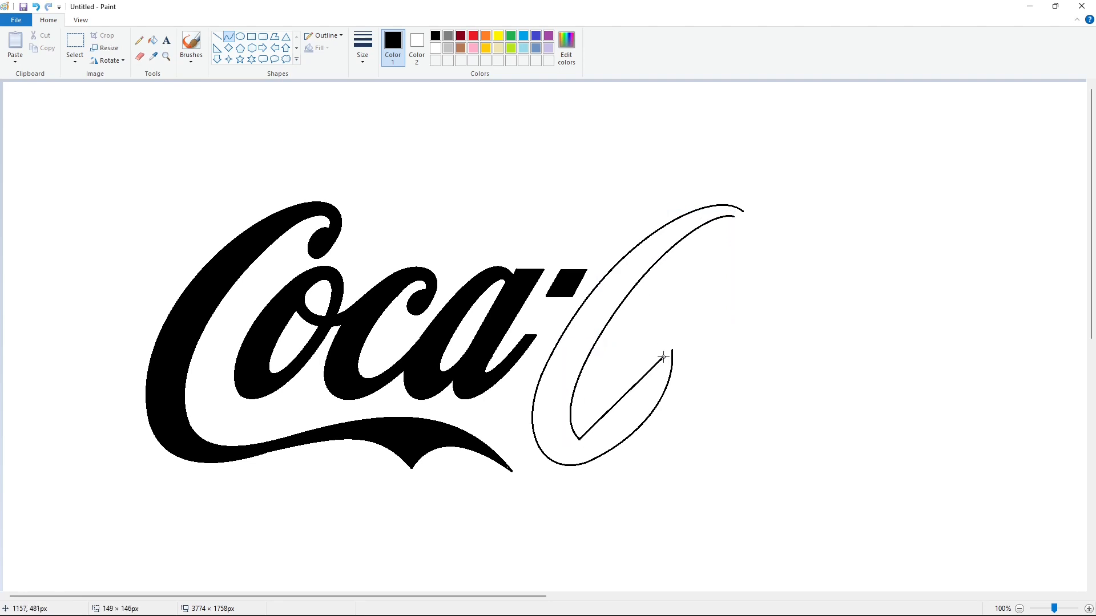
left_click_drag(605, 439, 604, 448)
left_click_drag(650, 412, 656, 418)
left_click(733, 408)
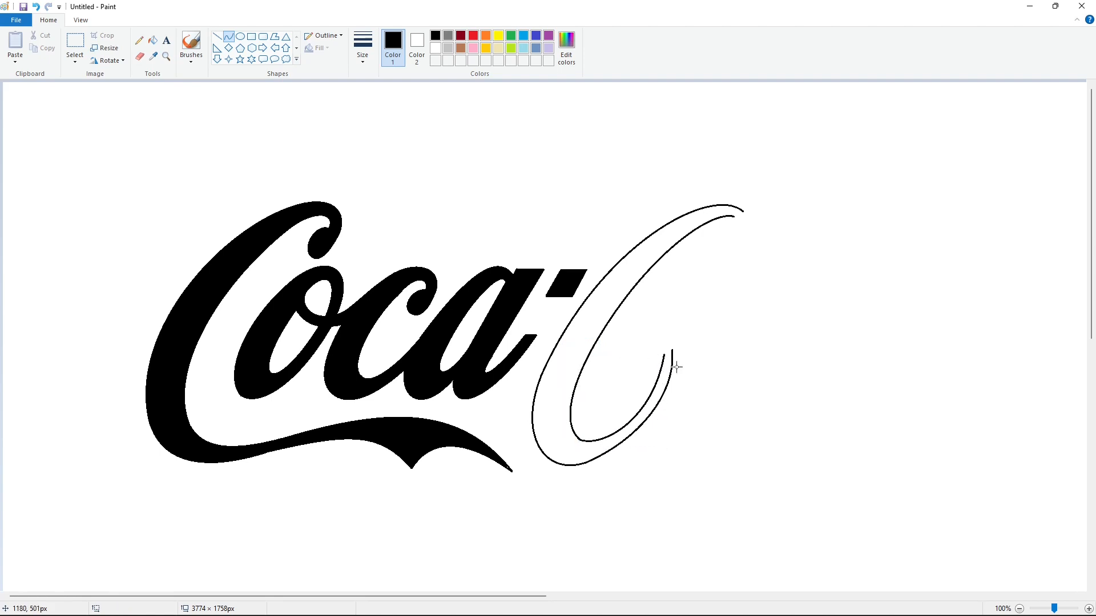
- Draw the inward curl with a pointed end that finishes the lower part of the second capital C
left_click_drag(671, 348, 589, 412)
mouse_move(652, 349)
left_mouse_down()
mouse_move(670, 316)
mouse_move(607, 326)
left_mouse_up()
left_click(713, 352)
mouse_move(663, 355)
left_mouse_down()
mouse_move(625, 387)
mouse_move(662, 338)
mouse_move(635, 347)
left_mouse_up()
left_click(768, 366)
left_click_drag(625, 388, 596, 399)
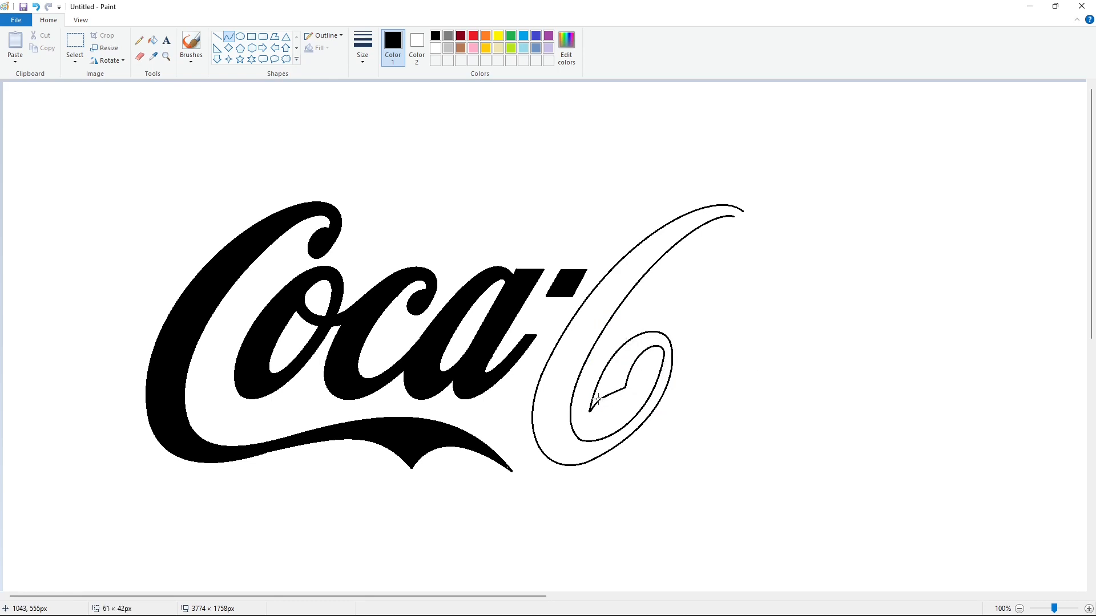
- Draw the outer outline of the hanging loop at the top of the second capital C
left_click_drag(734, 216, 678, 308)
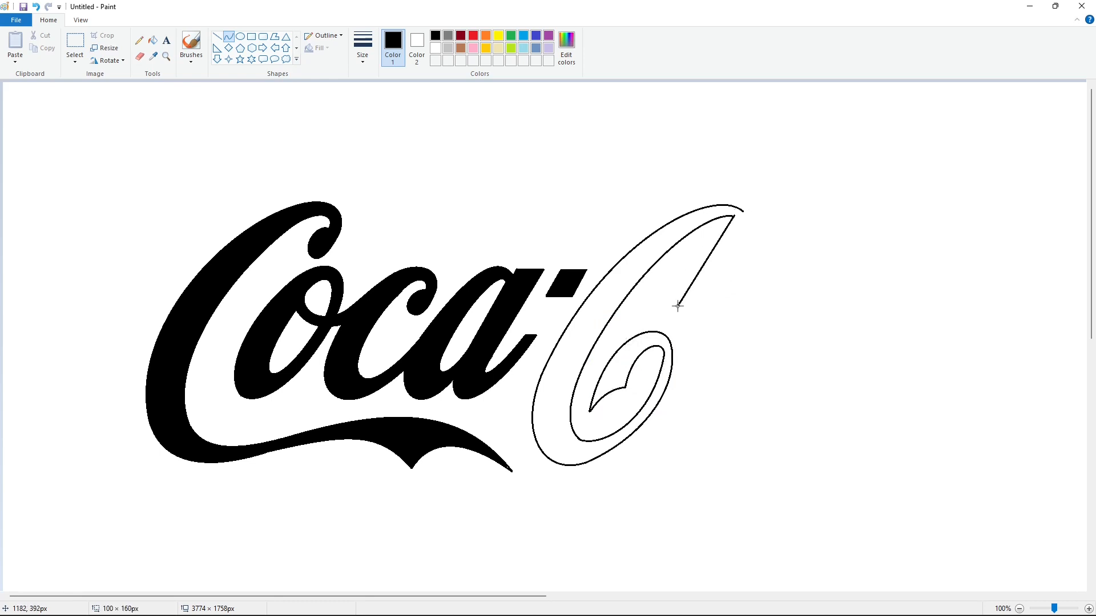
mouse_move(701, 263)
left_mouse_down()
mouse_move(688, 247)
mouse_move(661, 293)
mouse_move(748, 219)
left_mouse_up()
left_click(717, 301)
left_click_drag(709, 274, 694, 322)
left_click_drag(729, 297, 748, 277)
left_click(811, 284)
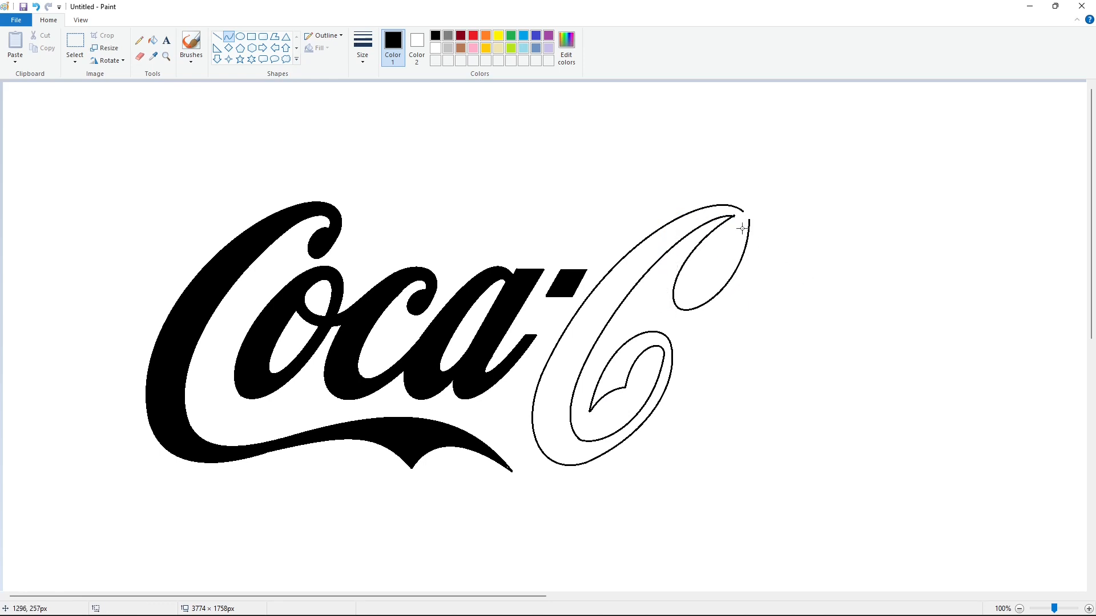
- Draw the inner outline of the hanging loop at the top of the second capital C
left_click_drag(739, 223, 686, 301)
left_click_drag(710, 263, 706, 244)
mouse_move(687, 278)
left_mouse_down()
mouse_move(668, 288)
mouse_move(739, 224)
mouse_move(702, 296)
mouse_move(740, 272)
left_mouse_up()
left_click(704, 305)
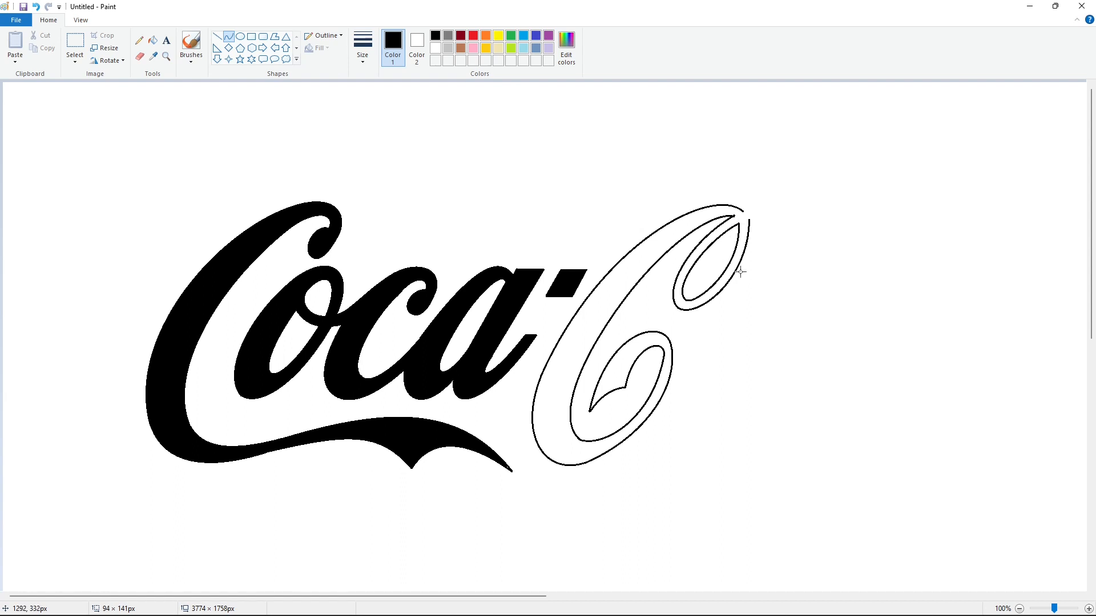
- Draw the upper and lower edges of a ribbon stroke extending right from the top of the second capital C
left_click_drag(743, 211, 861, 238)
left_click_drag(800, 212, 781, 196)
mouse_move(849, 227)
left_mouse_down()
mouse_move(805, 208)
mouse_move(842, 260)
mouse_move(789, 231)
left_mouse_up()
left_click(822, 251)
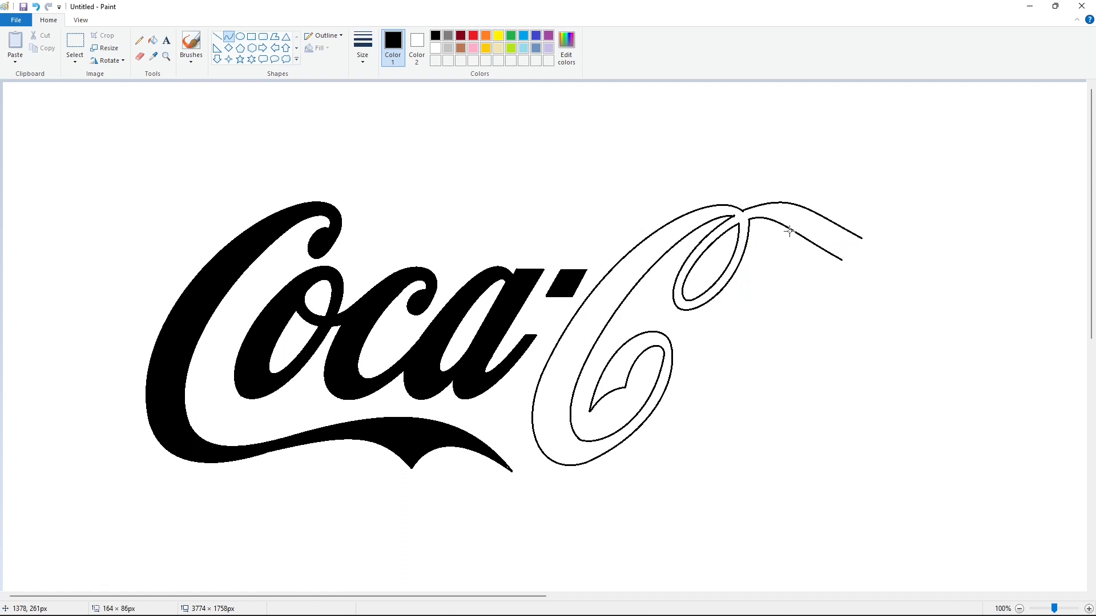
- Close the ribbon's end with a straight line and fill the second capital C with black
left_click(217, 36)
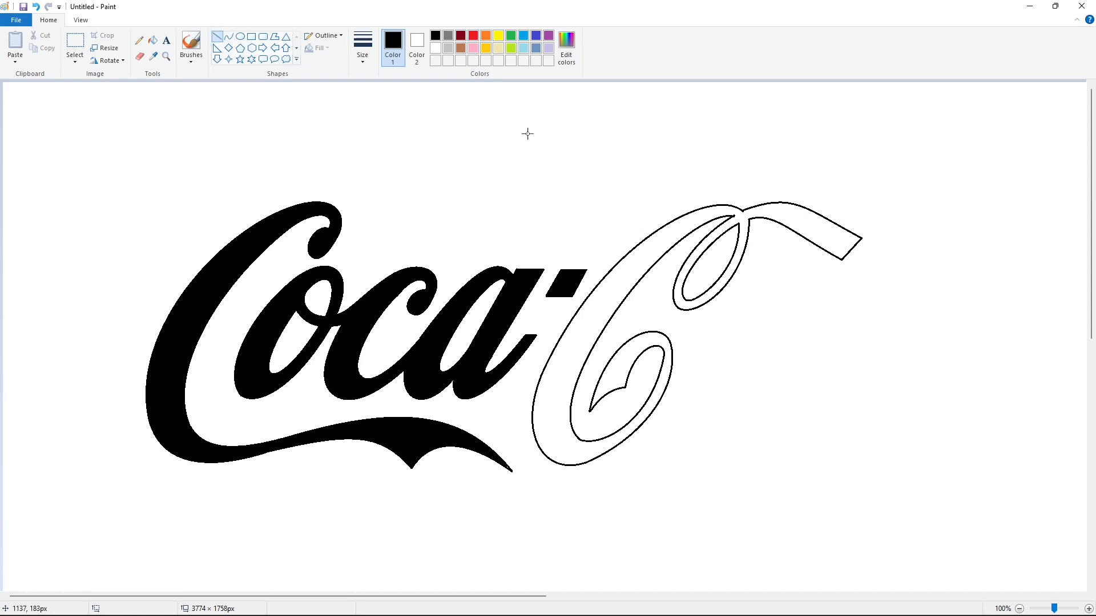
left_click(152, 40)
left_click(781, 213)
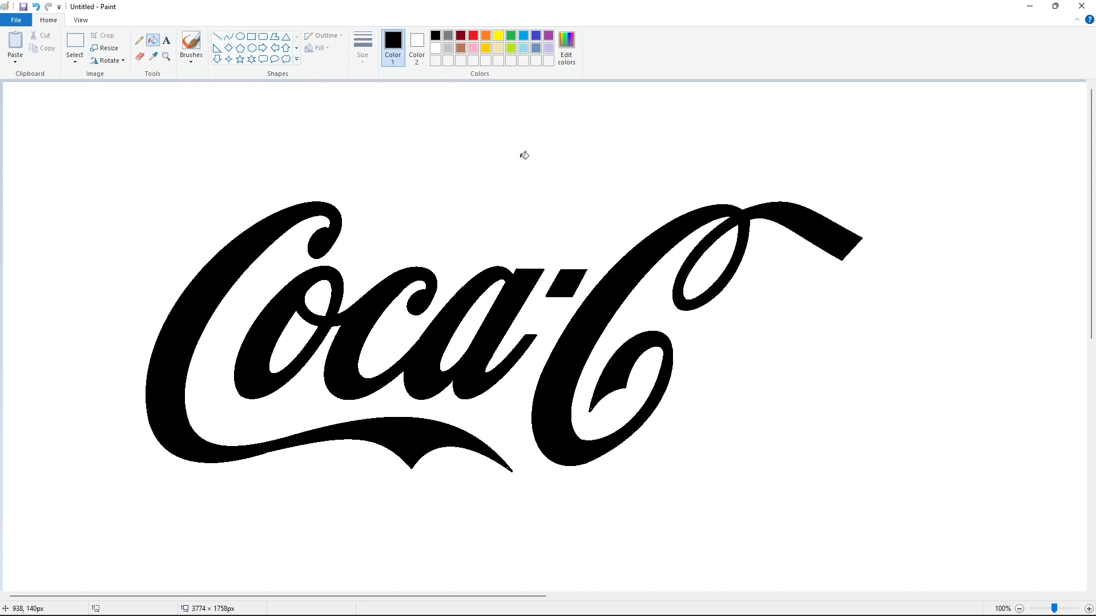
- Draw the outer outline of a slanted lowercase o beside the second capital C with two curves
left_click(228, 36)
left_click_drag(752, 386, 744, 314)
left_click_drag(705, 353, 664, 461)
left_click_drag(679, 407, 672, 391)
mouse_move(656, 438)
left_mouse_down()
mouse_move(641, 445)
mouse_move(744, 395)
left_mouse_up()
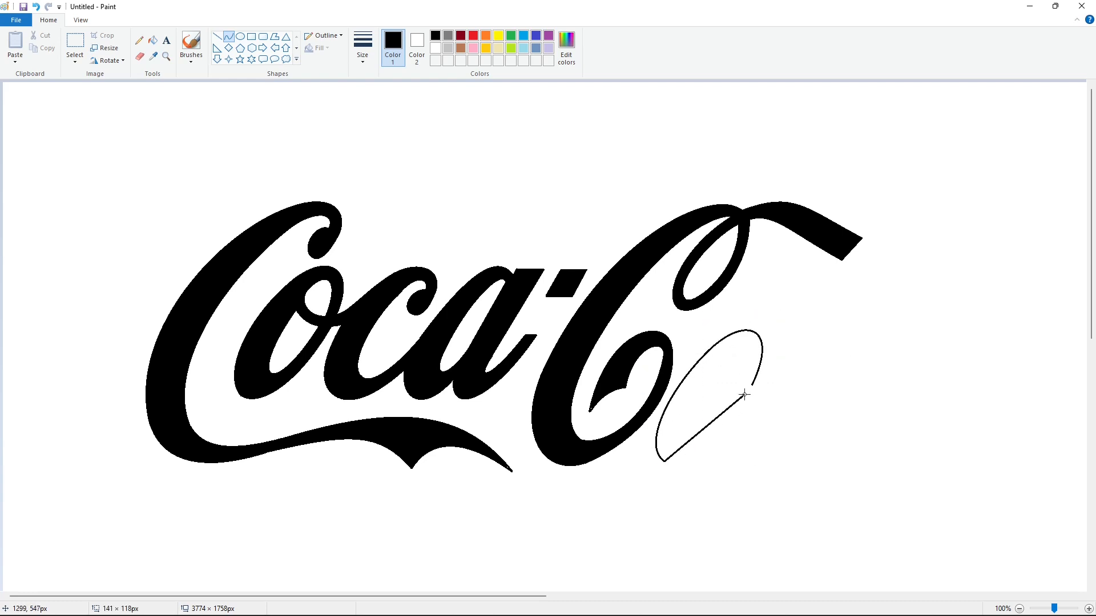
mouse_move(691, 454)
left_mouse_down()
mouse_move(684, 469)
mouse_move(722, 446)
left_mouse_up()
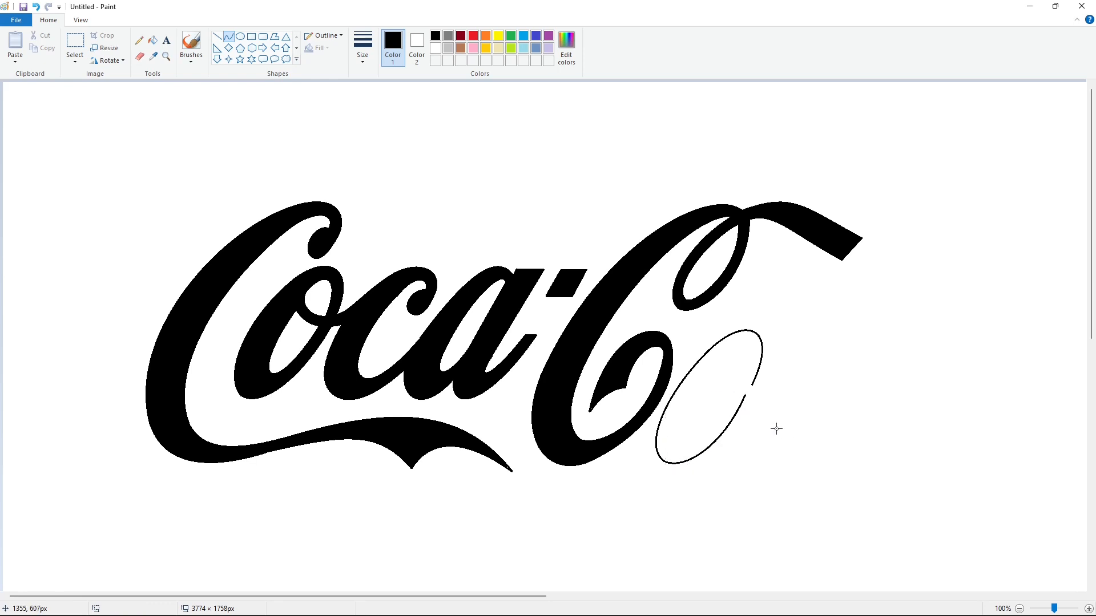
- Draw the inner outlines of the o, including the curved cross stroke that runs out to its right side
left_click_drag(746, 361, 752, 331)
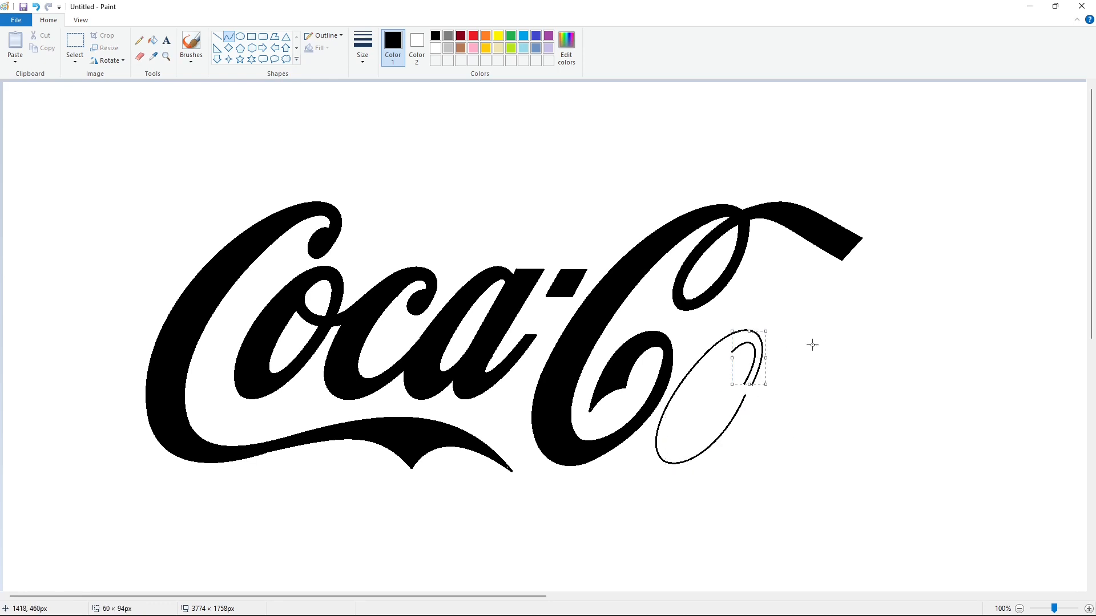
mouse_move(813, 345)
left_mouse_down()
mouse_move(735, 352)
mouse_move(767, 383)
left_mouse_up()
mouse_move(736, 370)
left_mouse_down()
mouse_move(724, 371)
mouse_move(738, 391)
mouse_move(764, 392)
left_mouse_up()
left_click(787, 410)
left_click_drag(736, 388, 693, 472)
left_click(823, 411)
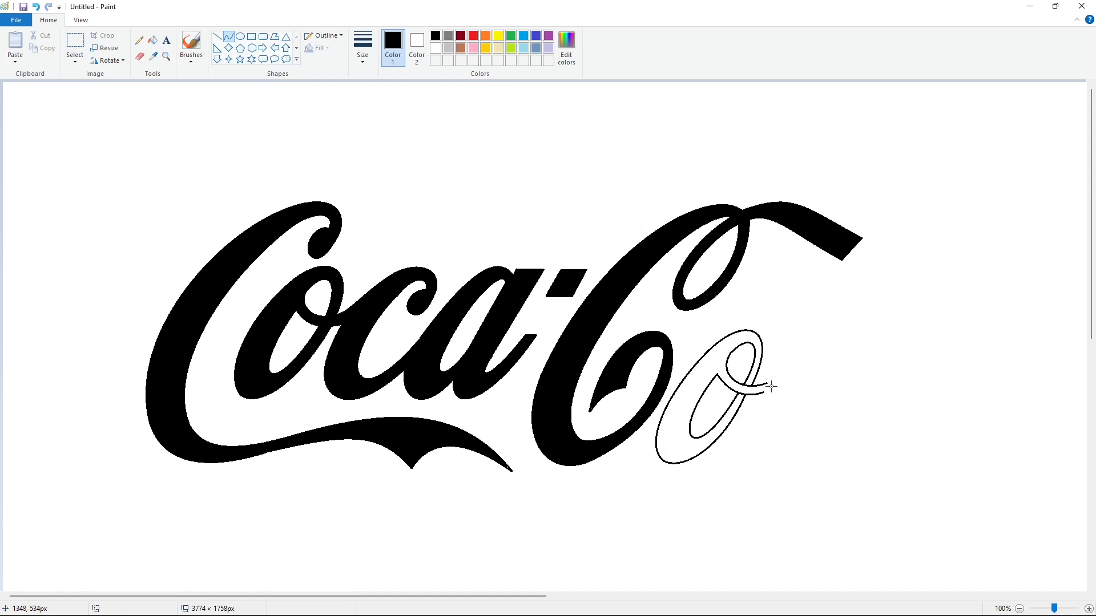
- Draw the outer edge of the tall lowercase l, rising from the o's cross stroke past the ribbon and hooking over at the top
left_click_drag(767, 382, 914, 207)
left_click_drag(836, 300, 802, 303)
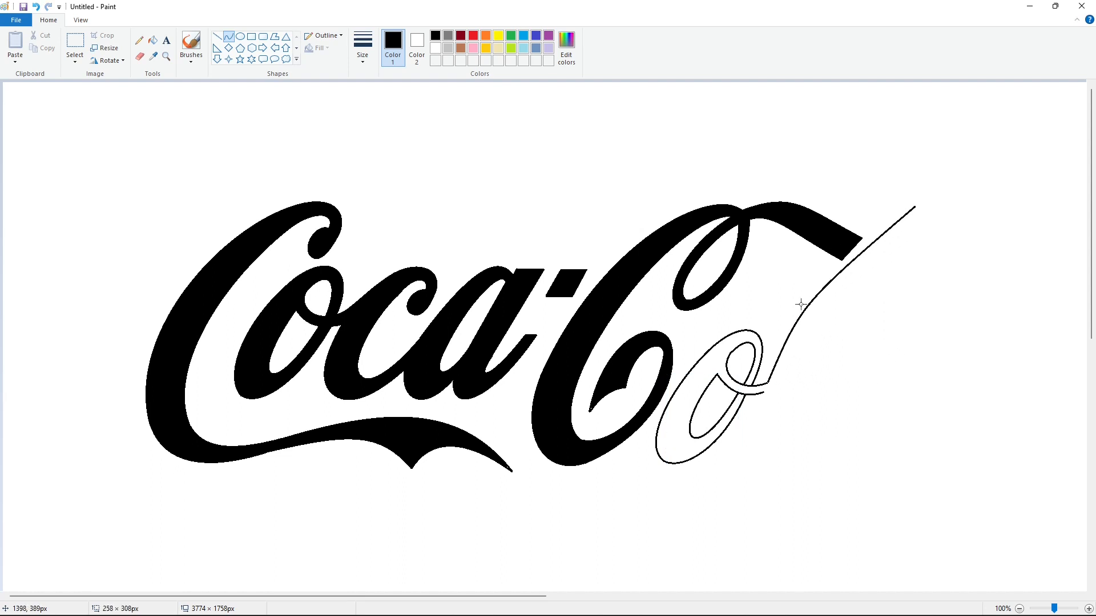
mouse_move(891, 227)
left_mouse_down()
mouse_move(873, 226)
mouse_move(929, 199)
mouse_move(945, 207)
left_mouse_up()
left_click(990, 249)
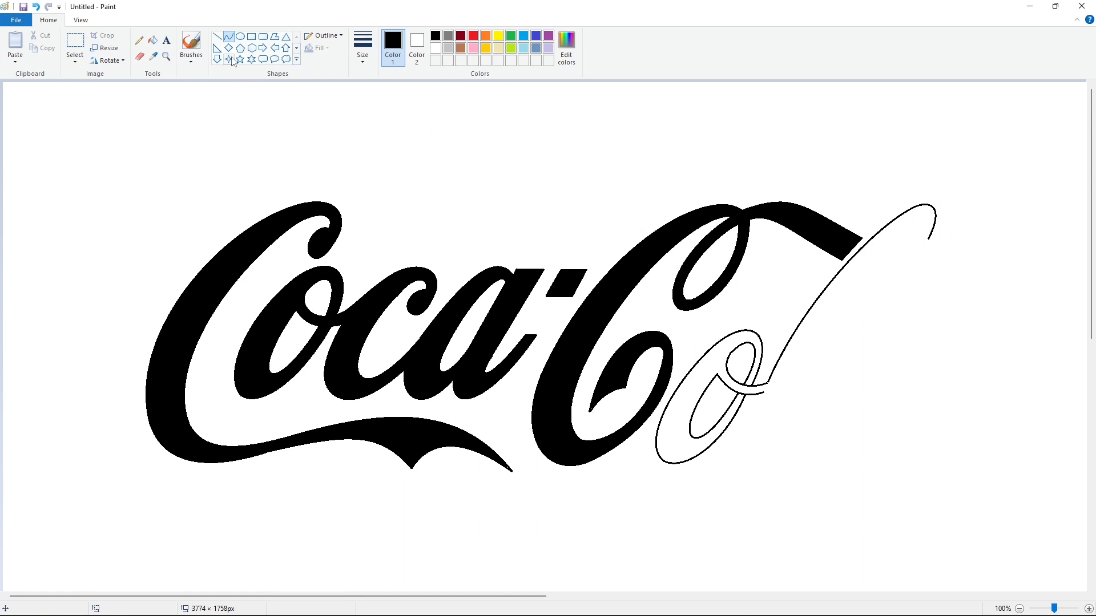
- Close the l's hooked tip with a short line, and draw the l's inner edge and rounded bottom with curves
left_click(216, 36)
left_click(228, 36)
left_click_drag(919, 219, 805, 362)
mouse_move(859, 285)
left_mouse_down()
mouse_move(874, 256)
mouse_move(847, 284)
left_mouse_up()
left_click(976, 319)
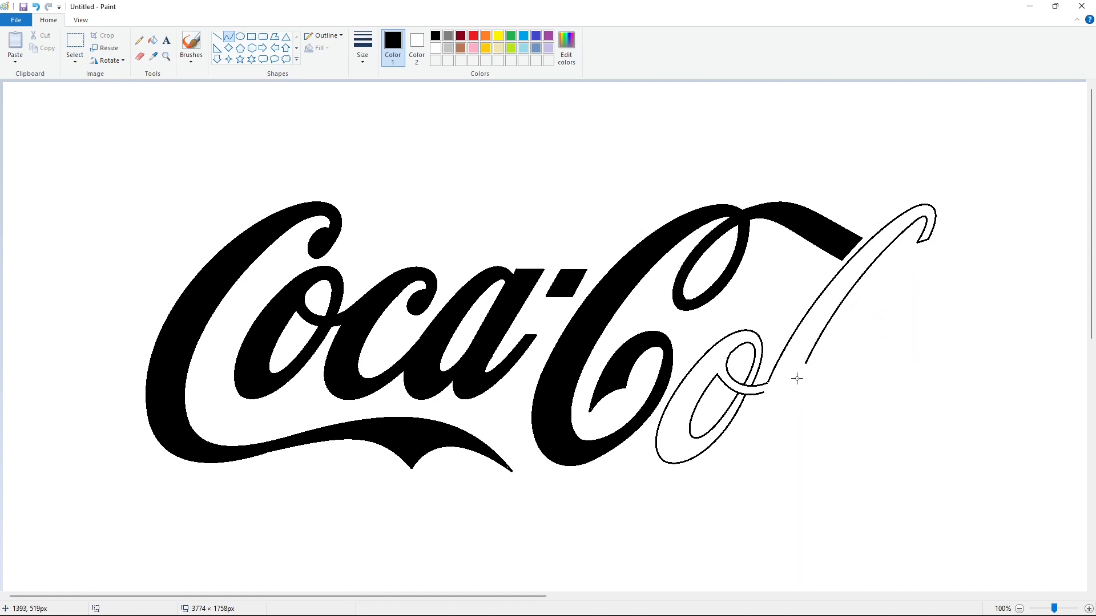
mouse_move(762, 392)
left_mouse_down()
mouse_move(804, 438)
mouse_move(766, 484)
mouse_move(759, 477)
left_mouse_up()
- Draw the ribbon's pointed tail sweeping up to the right of the l, and fill it with black
left_click(216, 37)
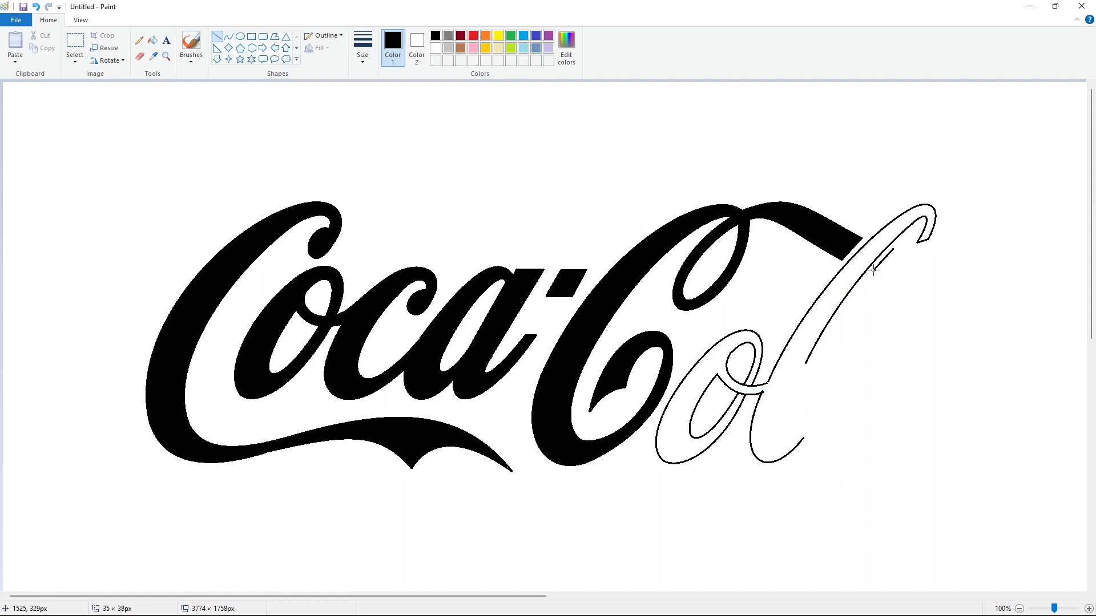
left_click(229, 37)
mouse_move(893, 249)
left_mouse_down()
mouse_move(992, 204)
mouse_move(945, 234)
mouse_move(967, 232)
left_mouse_up()
mouse_move(873, 270)
left_mouse_down()
mouse_move(977, 237)
mouse_move(992, 206)
left_mouse_up()
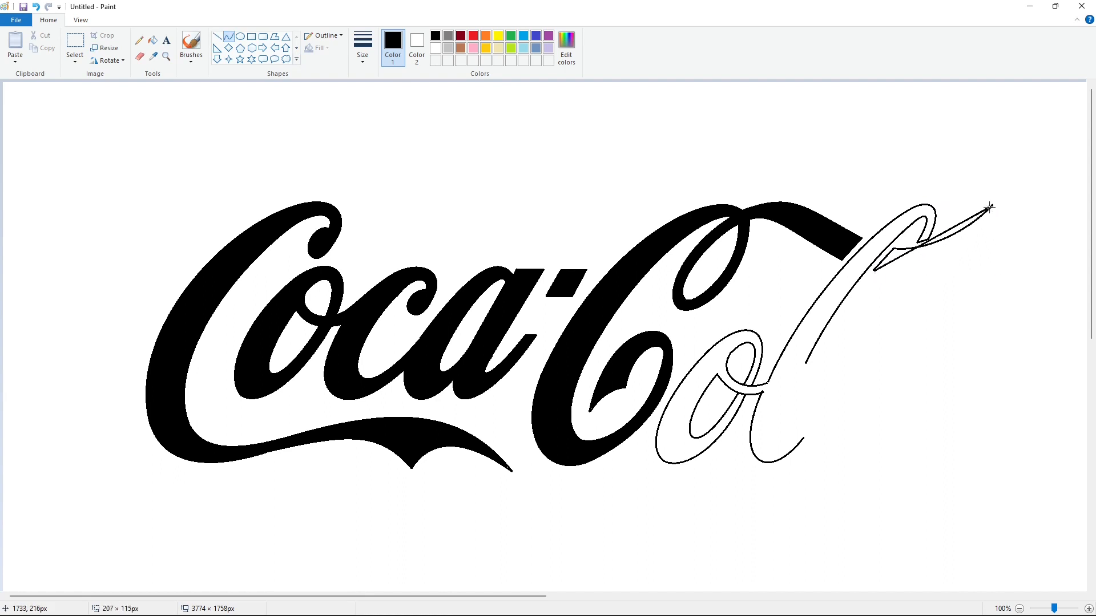
left_click(915, 267)
left_click_drag(952, 246, 966, 257)
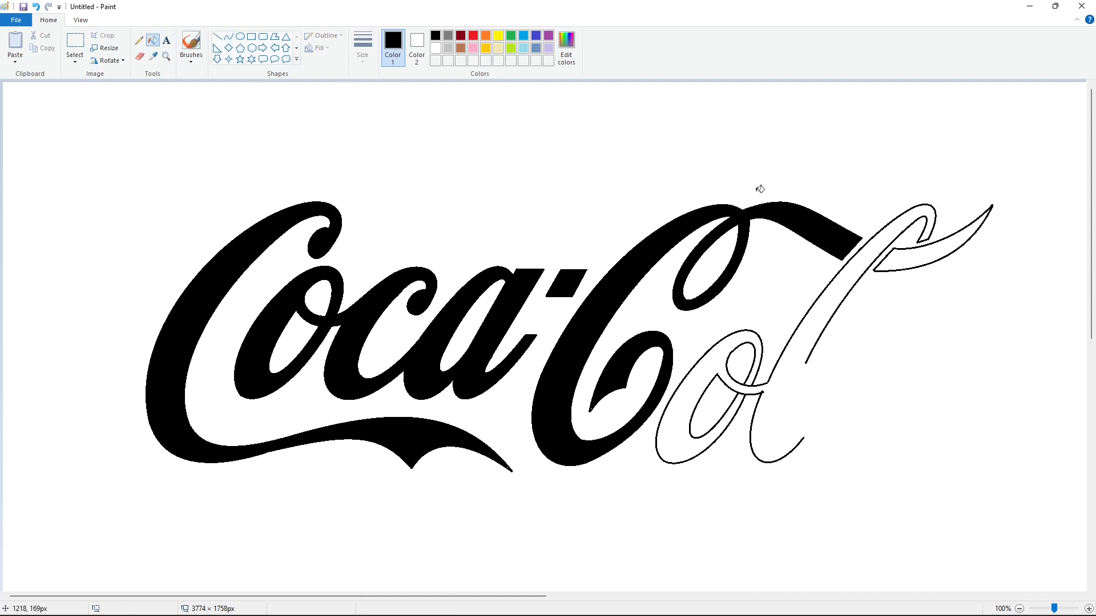
left_click(907, 255)
- Draw the two curved edges of the l's returning stroke below the ribbon tail and close its upper end with a line
left_click_drag(806, 363, 893, 277)
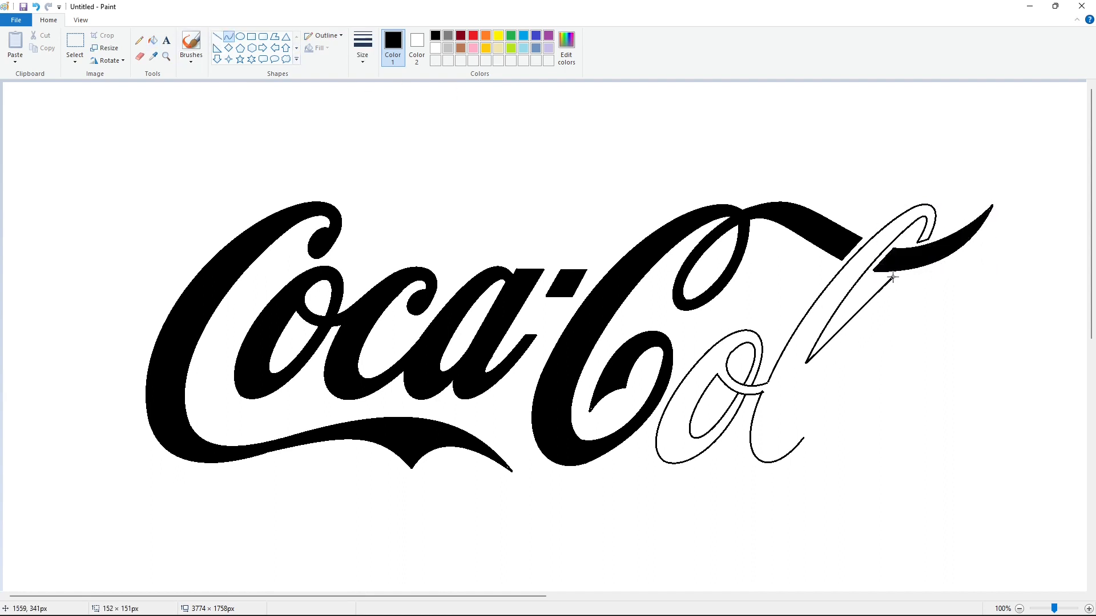
mouse_move(859, 314)
left_mouse_down()
mouse_move(854, 327)
mouse_move(867, 317)
left_mouse_up()
left_click_drag(797, 379, 904, 276)
left_click_drag(833, 349, 831, 360)
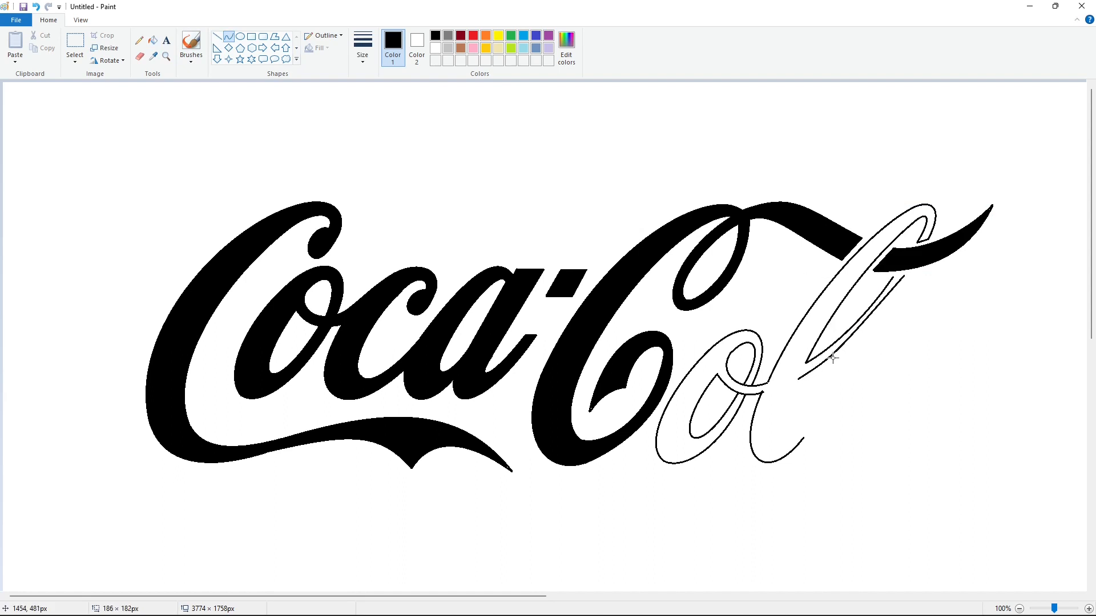
left_click_drag(875, 310, 881, 315)
left_click(966, 313)
left_click(218, 37)
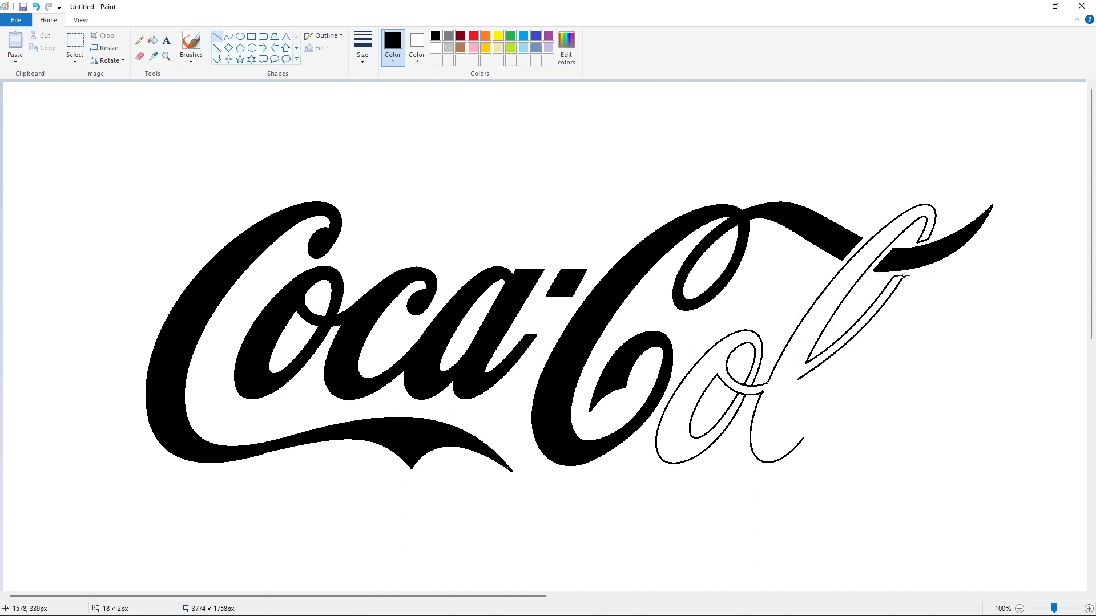
- Draw the inner curve of the l's lower stem and the upper-left curve of the final lowercase a
left_click(228, 37)
mouse_move(799, 379)
left_mouse_down()
mouse_move(801, 428)
mouse_move(774, 408)
left_mouse_up()
mouse_move(779, 444)
left_mouse_down()
mouse_move(775, 459)
mouse_move(911, 340)
left_mouse_up()
left_click(888, 391)
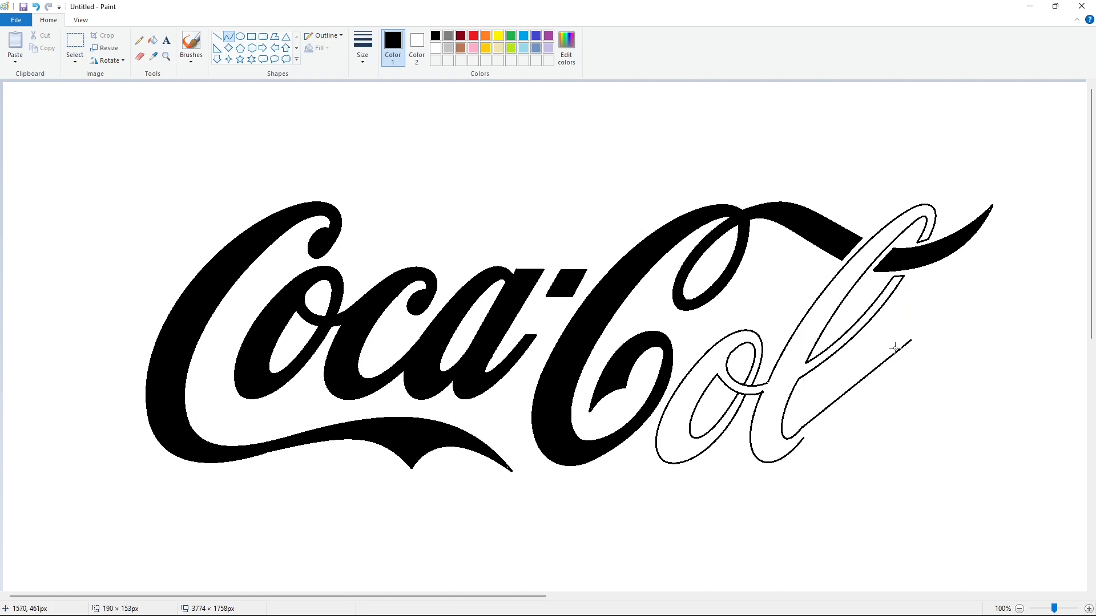
left_click_drag(839, 399, 827, 386)
left_click_drag(884, 353, 883, 331)
left_click(1008, 446)
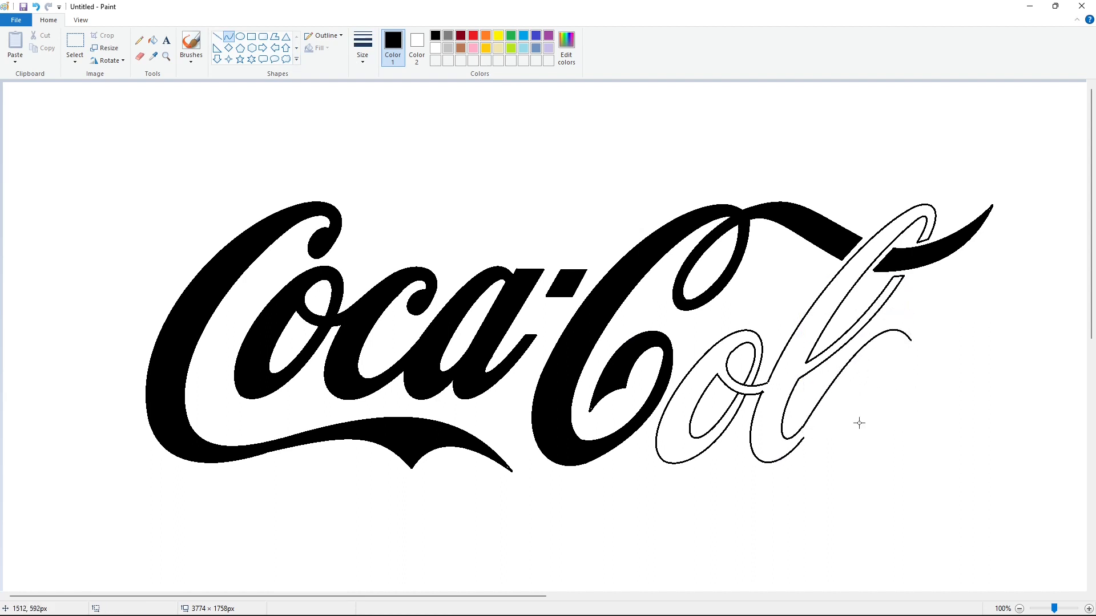
- Draw the bottom curve of the final a and the straight edges at the top and right of its stem
mouse_move(802, 438)
left_mouse_down()
mouse_move(852, 443)
mouse_move(809, 472)
mouse_move(834, 472)
left_mouse_up()
left_click(217, 36)
left_click_drag(914, 336, 865, 416)
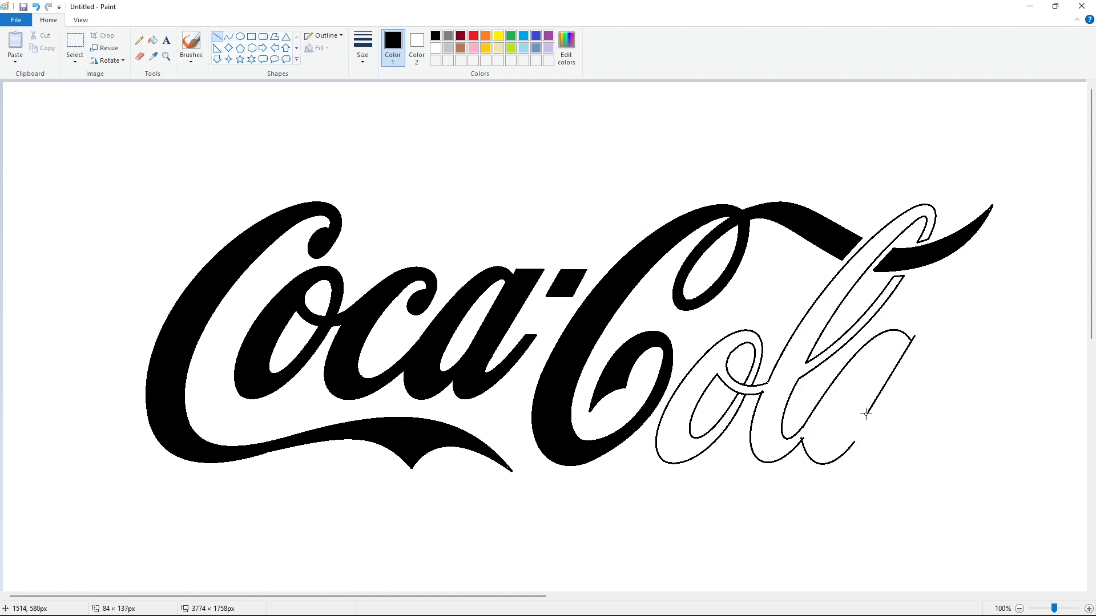
left_click(965, 379)
mouse_move(915, 335)
left_mouse_down()
mouse_move(943, 335)
mouse_move(894, 415)
mouse_move(847, 419)
mouse_move(839, 436)
mouse_move(906, 347)
left_mouse_up()
left_click(973, 361)
left_click(985, 367)
- Draw the slanted oval counter inside the final a
left_click(228, 36)
mouse_move(859, 383)
left_mouse_down()
mouse_move(841, 372)
mouse_move(897, 329)
left_mouse_up()
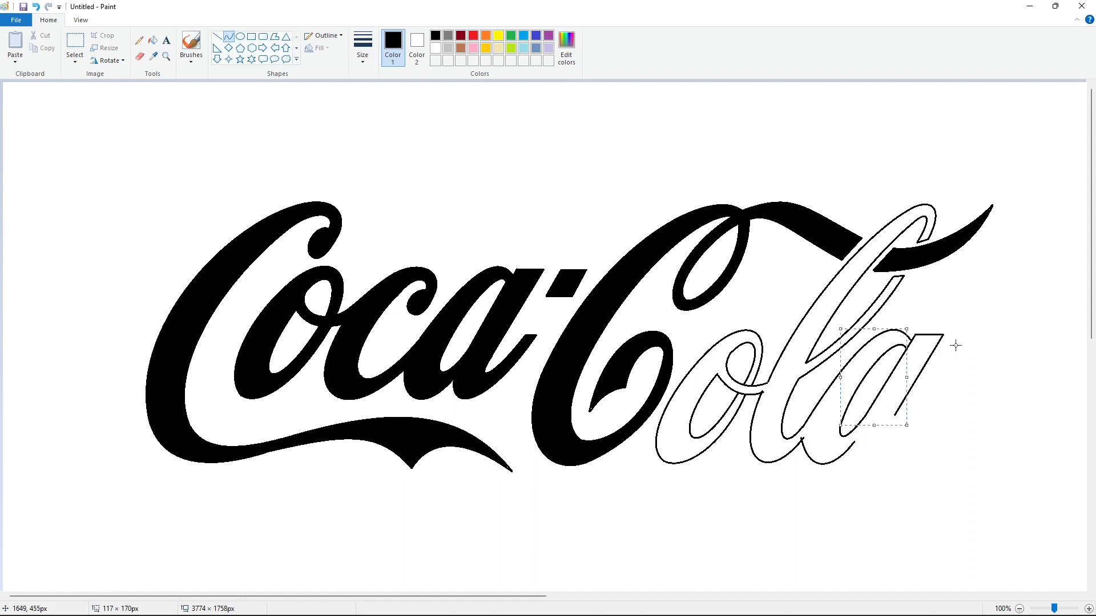
left_click(958, 345)
- Draw the outer curve of the final a's exit stroke and a straight line across its tip
mouse_move(852, 443)
left_mouse_down()
mouse_move(894, 433)
mouse_move(938, 395)
left_mouse_up()
left_click_drag(868, 450, 856, 478)
left_click_drag(885, 463, 891, 468)
left_click(970, 464)
left_click(217, 37)
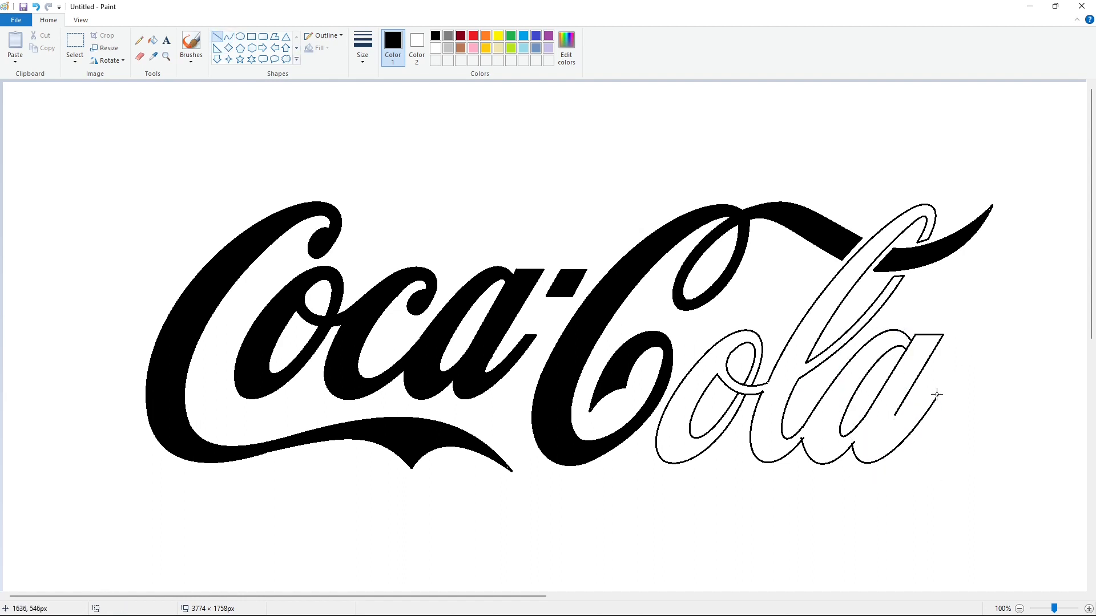
left_click_drag(937, 395, 881, 446)
- Complete the inner curve of the final a's exit stroke and fill the outlined letters "ola" with black
left_click(228, 37)
left_click(876, 447)
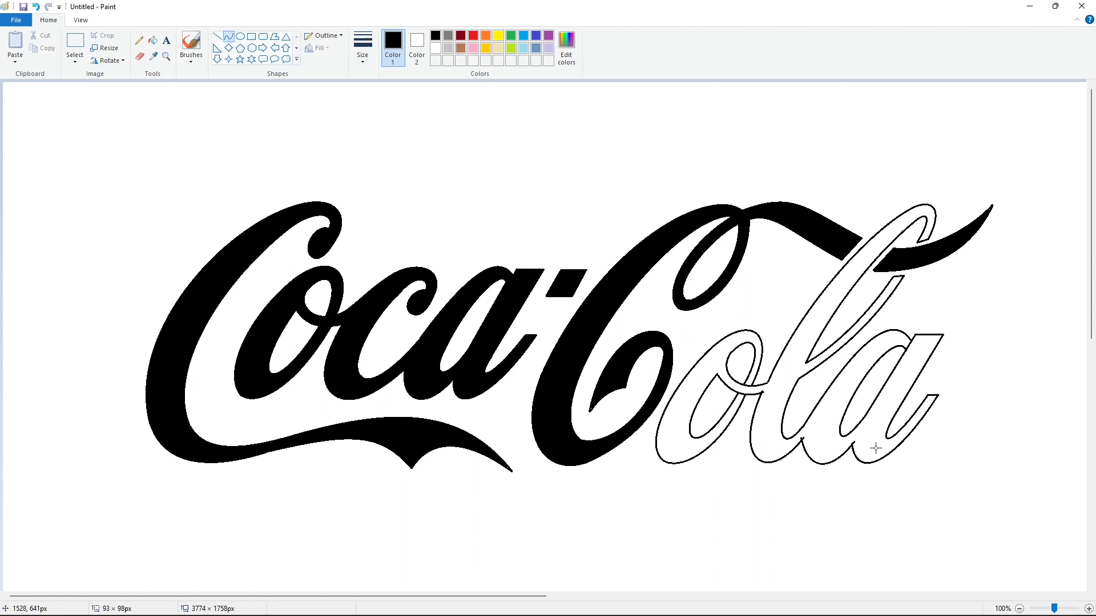
left_click(986, 465)
left_click(153, 40)
left_click(709, 358)
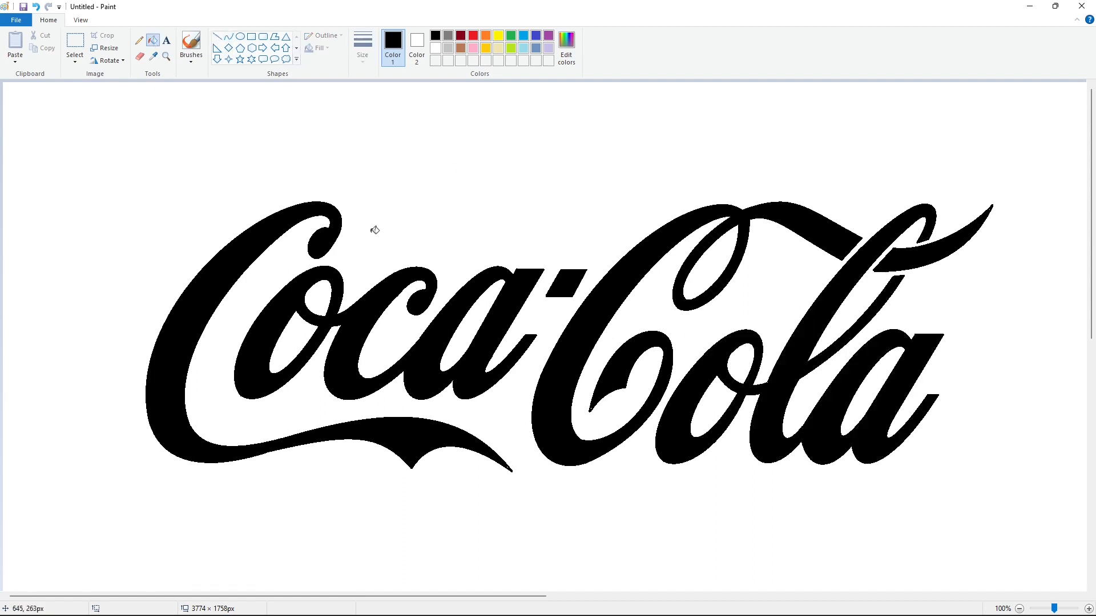
- Copy the whole Coca-Cola lettering and erase the original by filling its letters with white
left_click(1019, 608)
left_click(75, 41)
left_click_drag(23, 89, 565, 362)
left_click(153, 40)
left_click(435, 48)
left_click(183, 193)
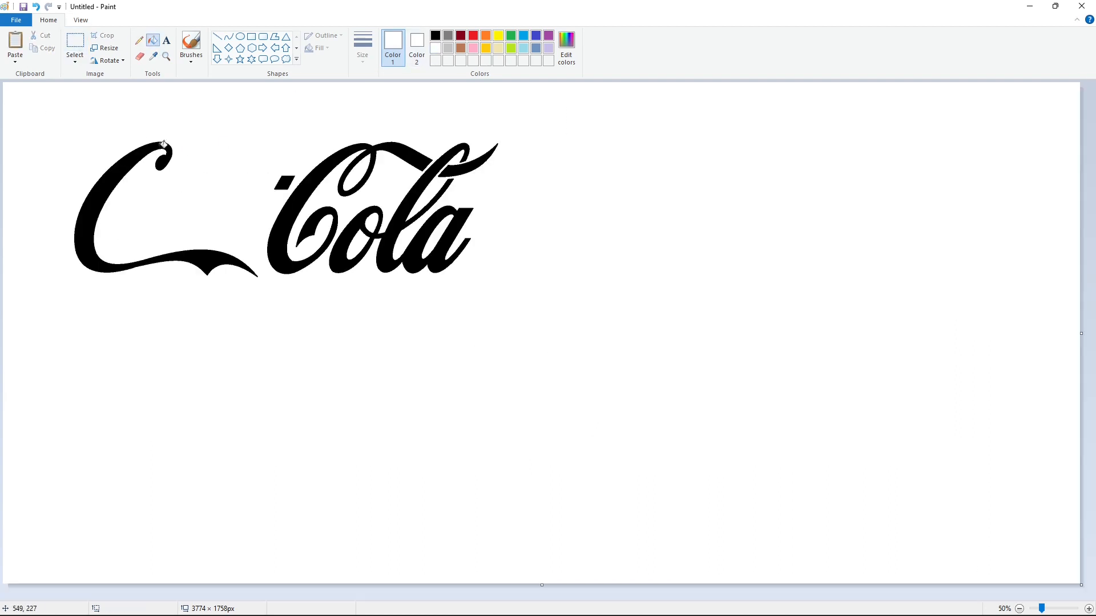
left_click(163, 144)
left_click(366, 197)
left_click(425, 180)
- Paste the copied lettering and place it in the middle of the canvas
key("ctrl+v")
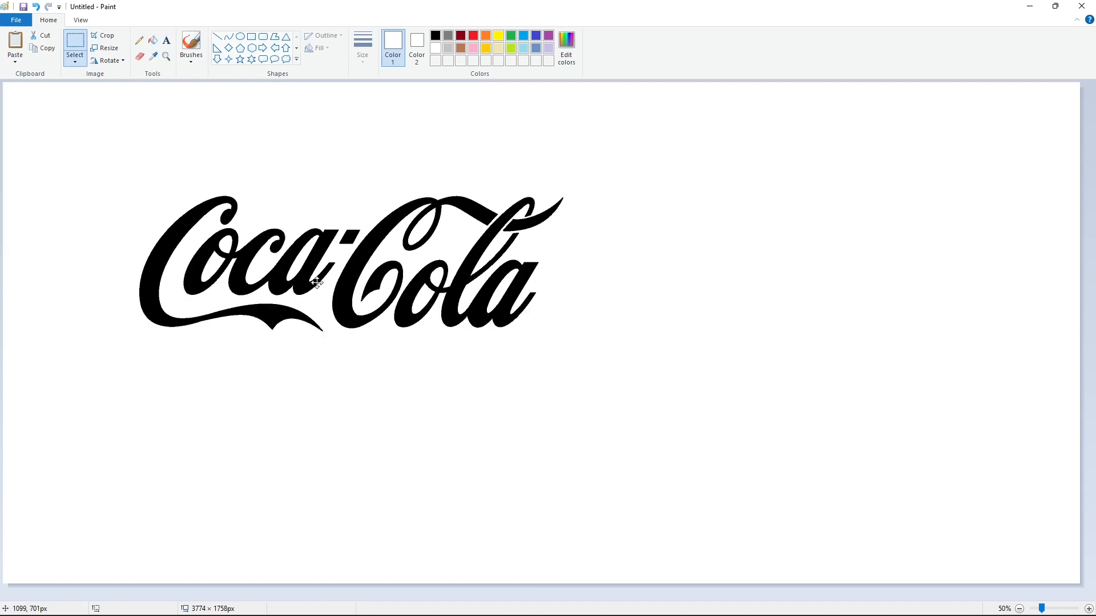
left_click_drag(313, 271, 504, 343)
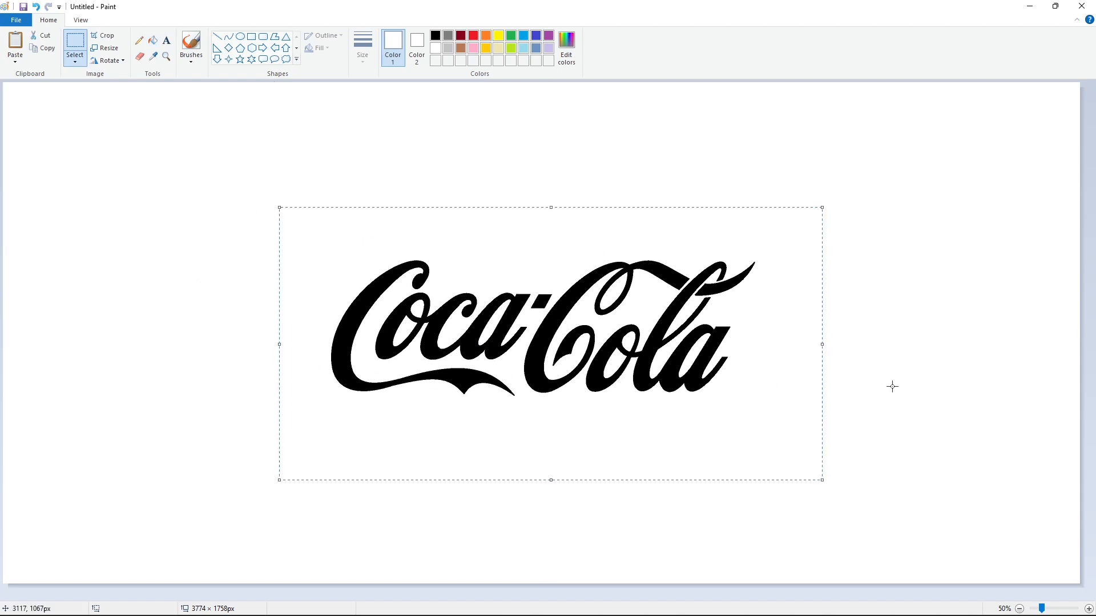
left_click(892, 384)
- Draw a black ellipse around the lettering and resize it into a circle that encloses the whole logo
left_click(240, 36)
left_click(435, 35)
left_click_drag(243, 97, 851, 543)
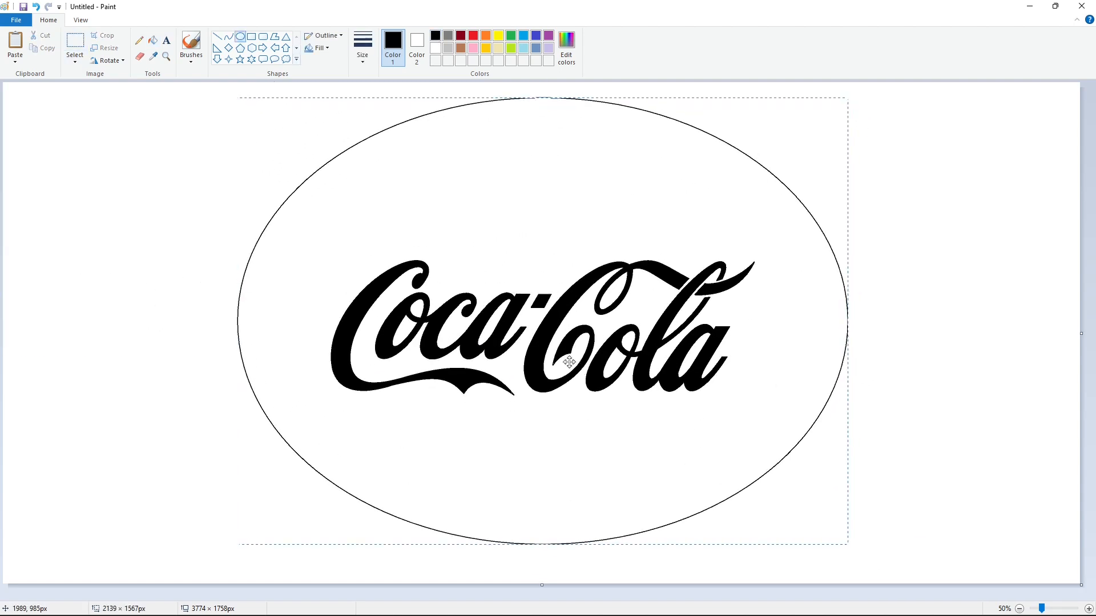
left_click_drag(547, 543, 546, 573)
left_click_drag(242, 335, 305, 352)
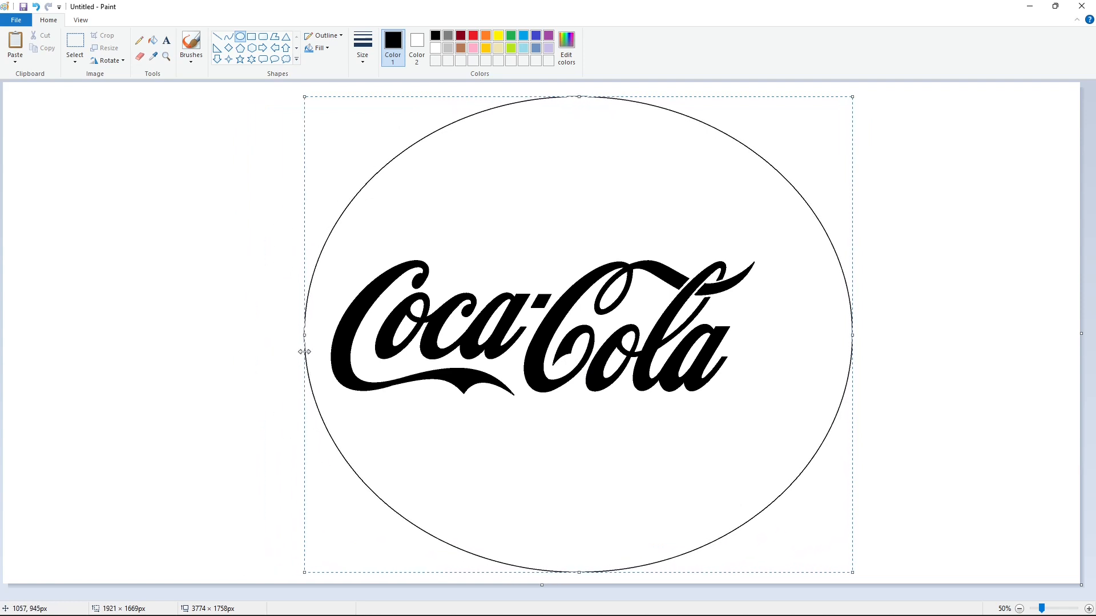
left_click_drag(851, 343, 776, 371)
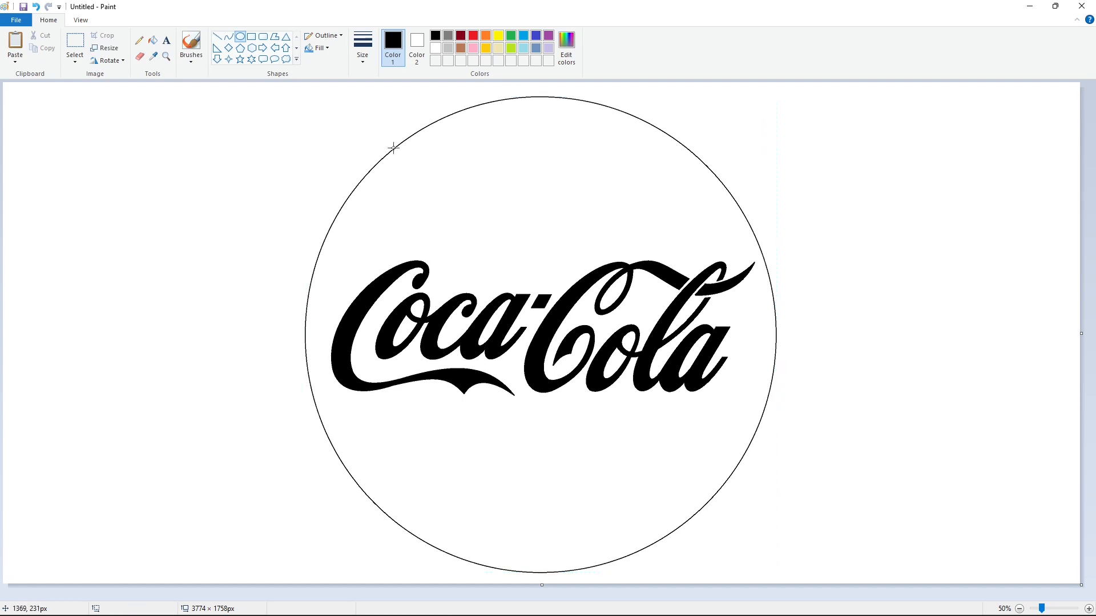
- Try filling the black lettering with brown, starting with the first capital C, and undo the fills
left_click(152, 40)
left_click(460, 48)
left_click(426, 264)
left_click(434, 317)
key("ctrl+z")
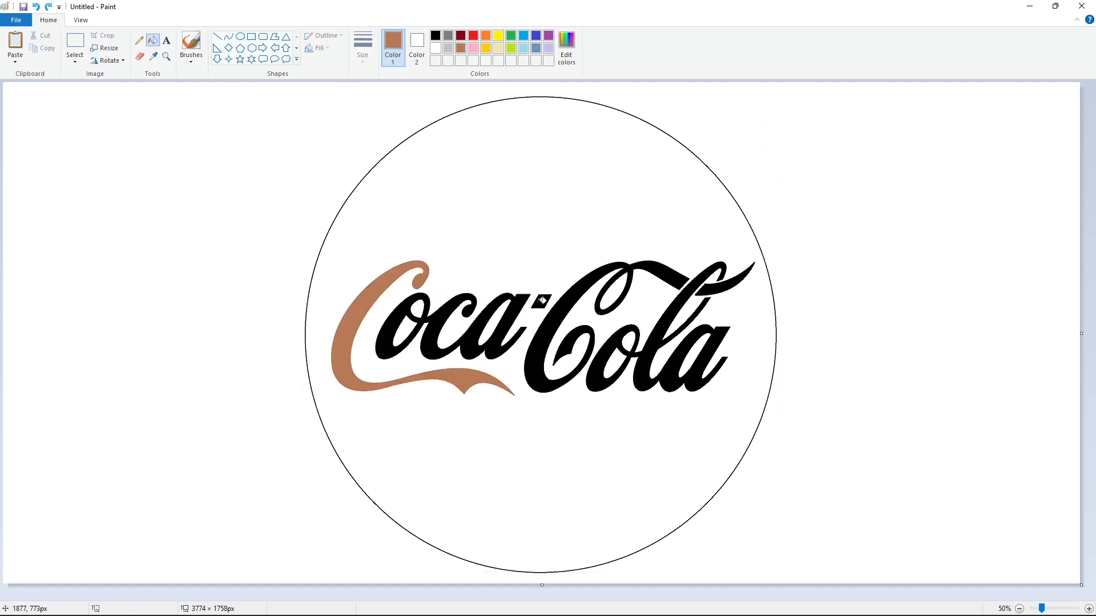
key("ctrl+z")
- Fill the circle's background and the enclosed spaces inside the letters with brown
left_click(550, 215)
left_click(406, 330)
left_click(494, 323)
left_click(612, 292)
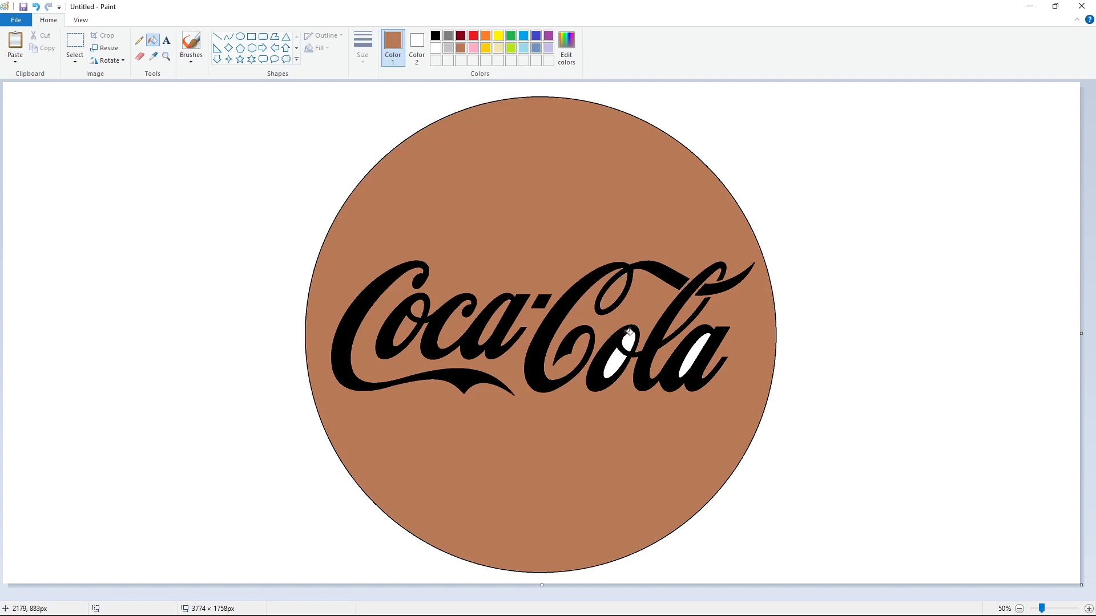
left_click(617, 354)
left_click(698, 348)
- Recolor the circle's black outline with the same brown as its background
left_click(641, 115)
key("ctrl+z")
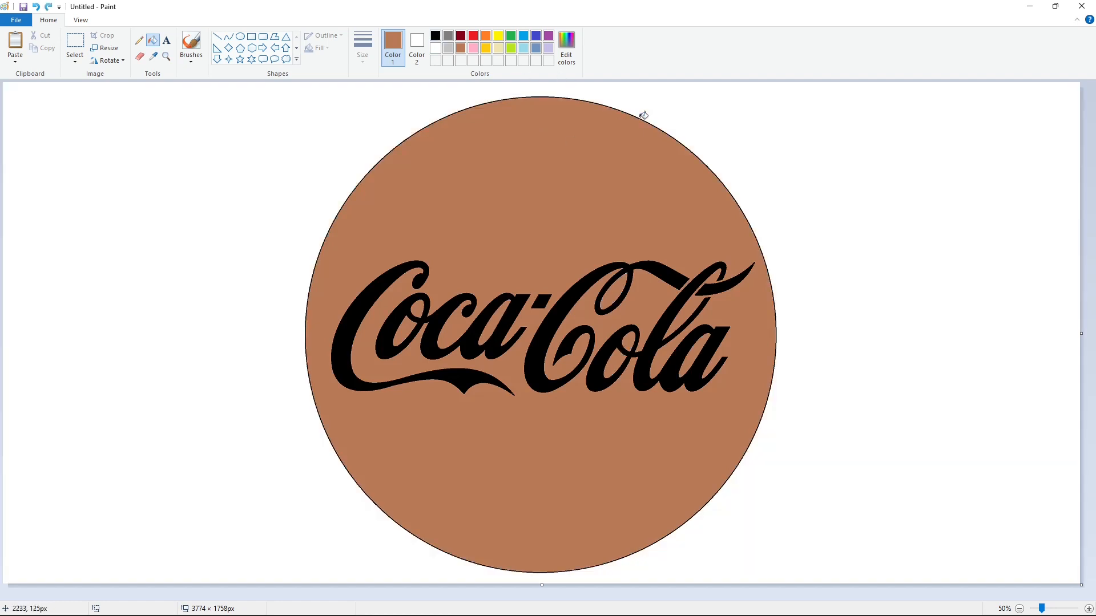
left_click(643, 116)
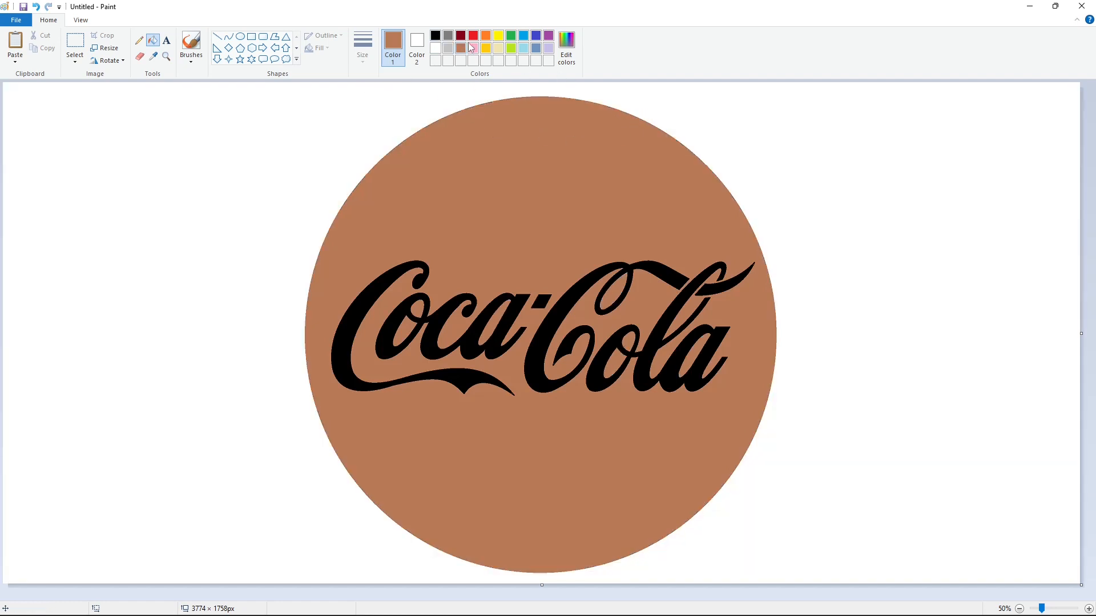
- Fill the brown circle and all the enclosed spaces inside the letters with red
left_click(473, 35)
left_click(530, 231)
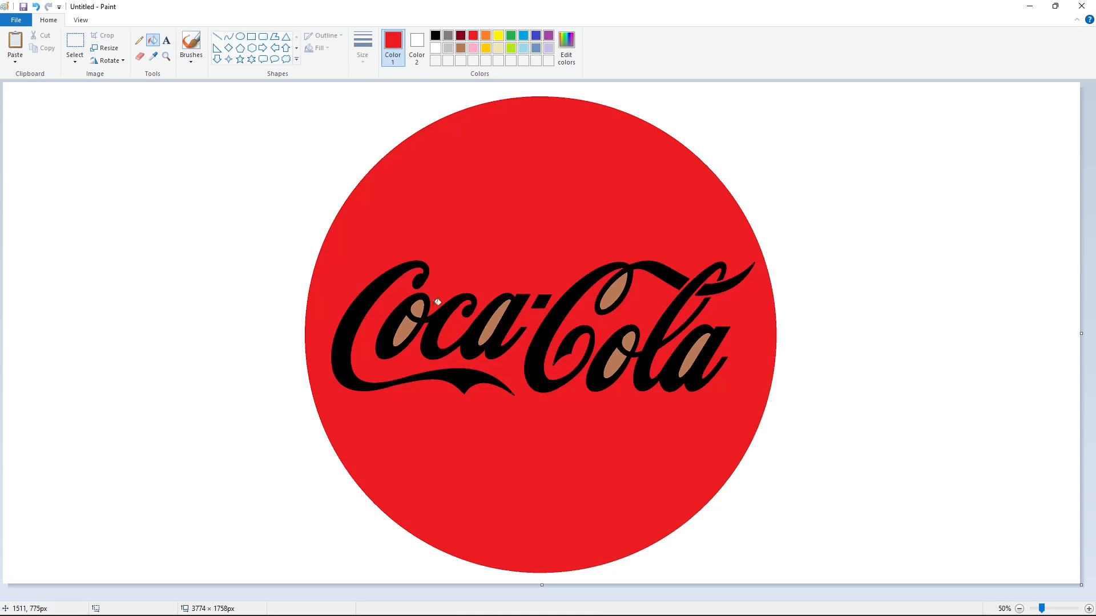
left_click(494, 320)
left_click(613, 303)
left_click(620, 356)
left_click(630, 340)
left_click(697, 354)
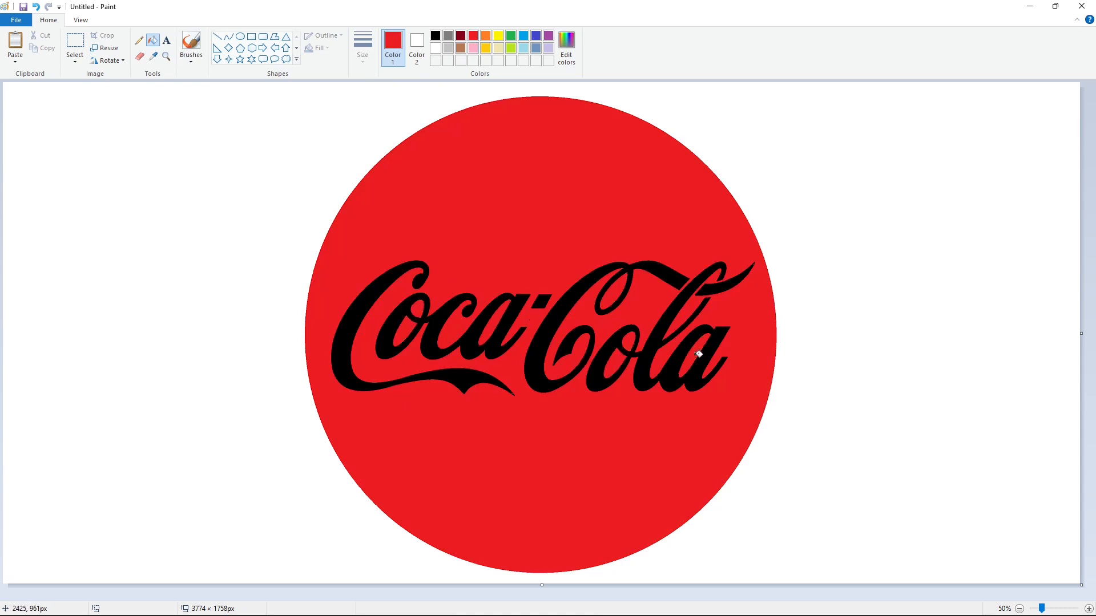
- Fill all the black Coca-Cola lettering, including the ribbon tail, with white
left_click(435, 48)
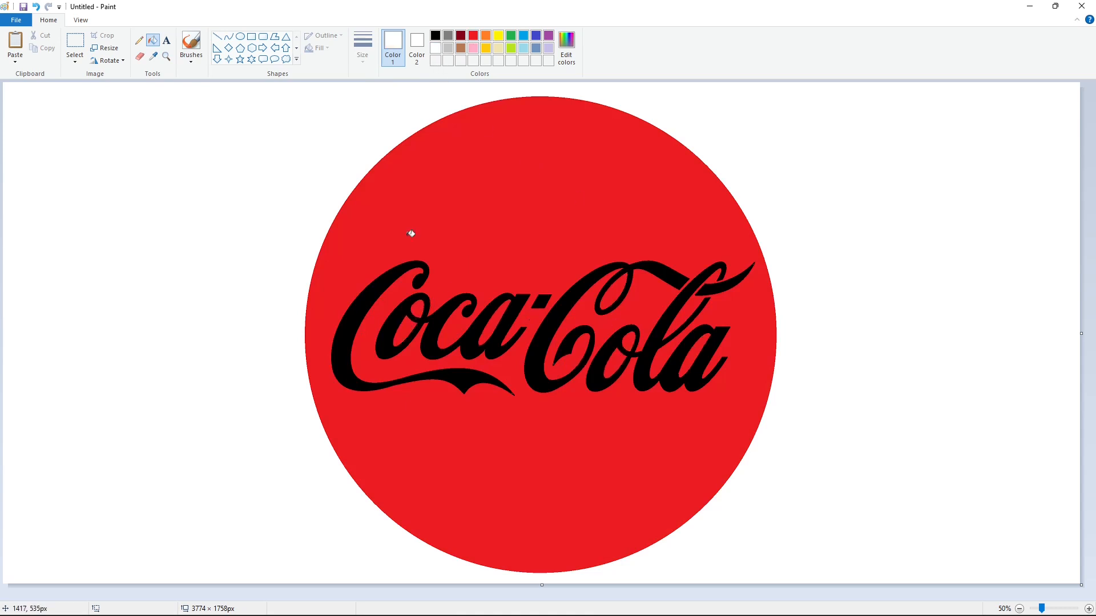
left_click(425, 274)
left_click(441, 315)
left_click(557, 315)
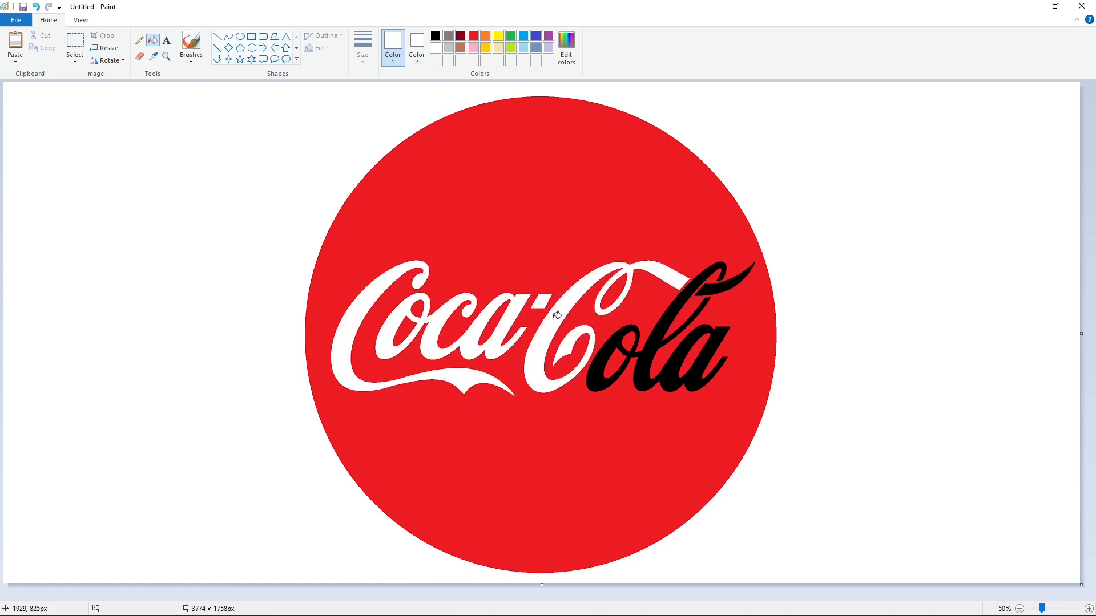
left_click(622, 338)
left_click(721, 287)
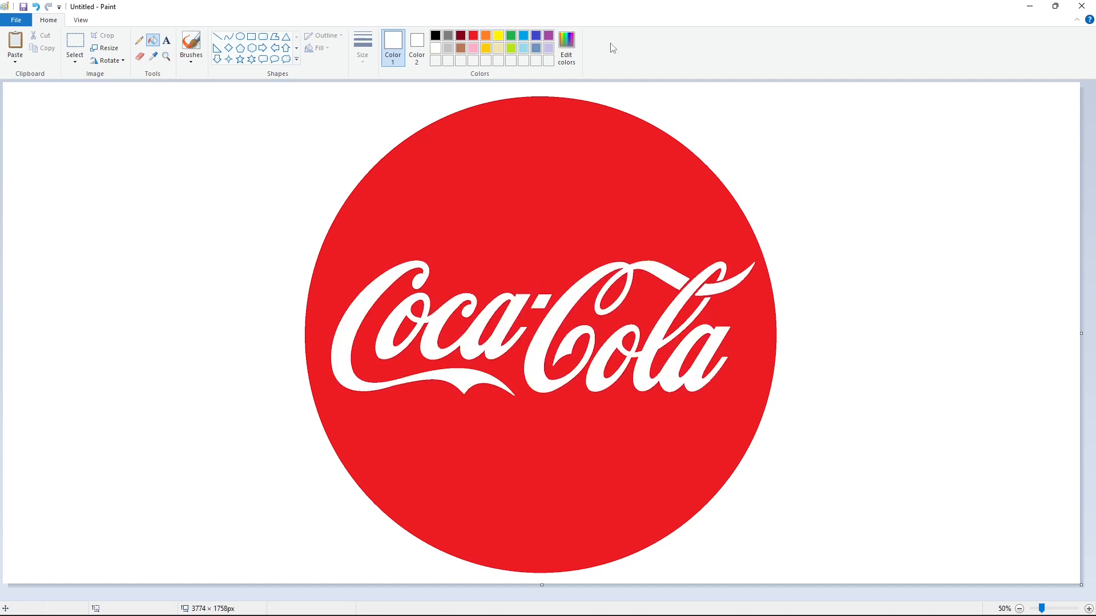